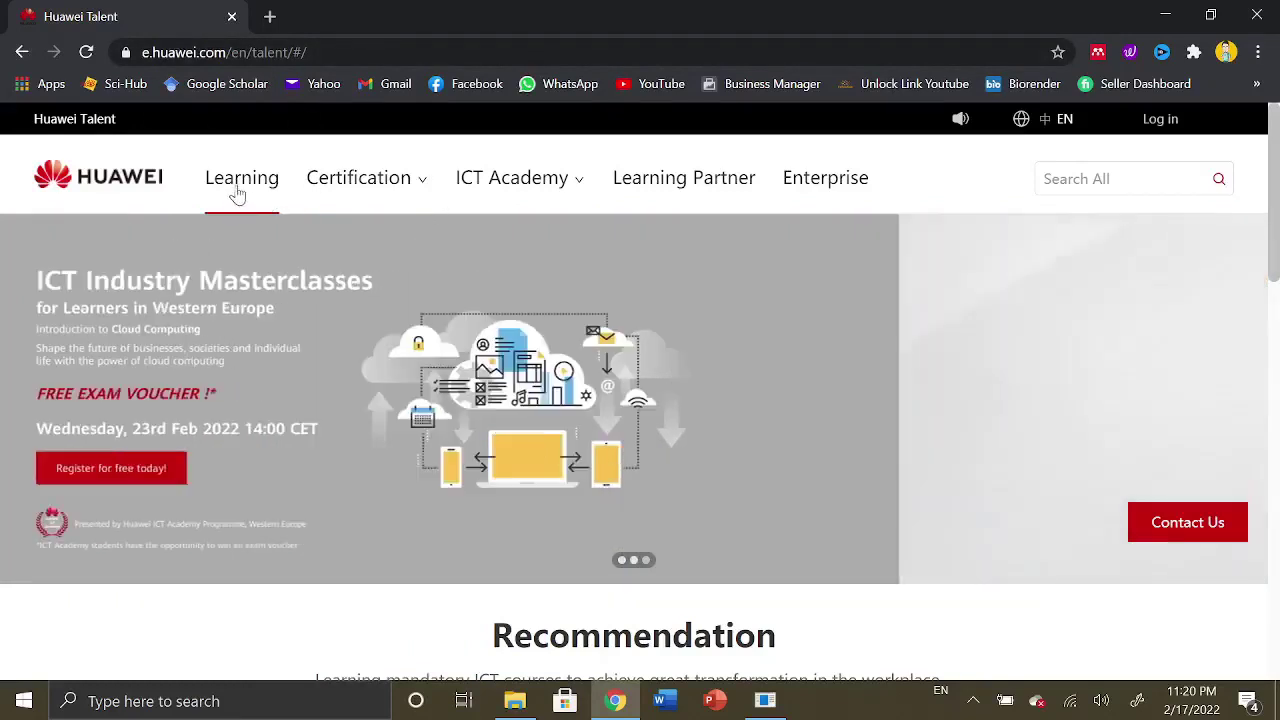
Open the Learning Course List and select the '250+ online courses' subtitle text
left_click(238, 192)
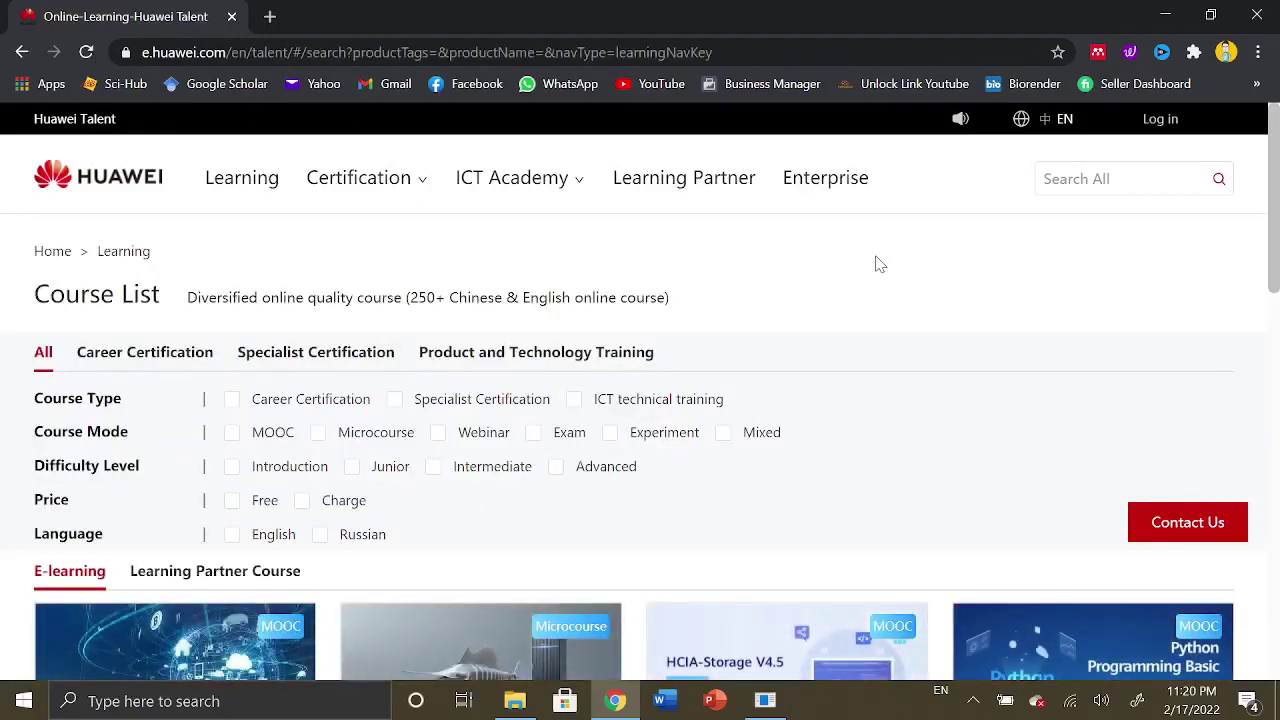
scroll(876, 264, "down", 1)
scroll(876, 264, "down", 1)
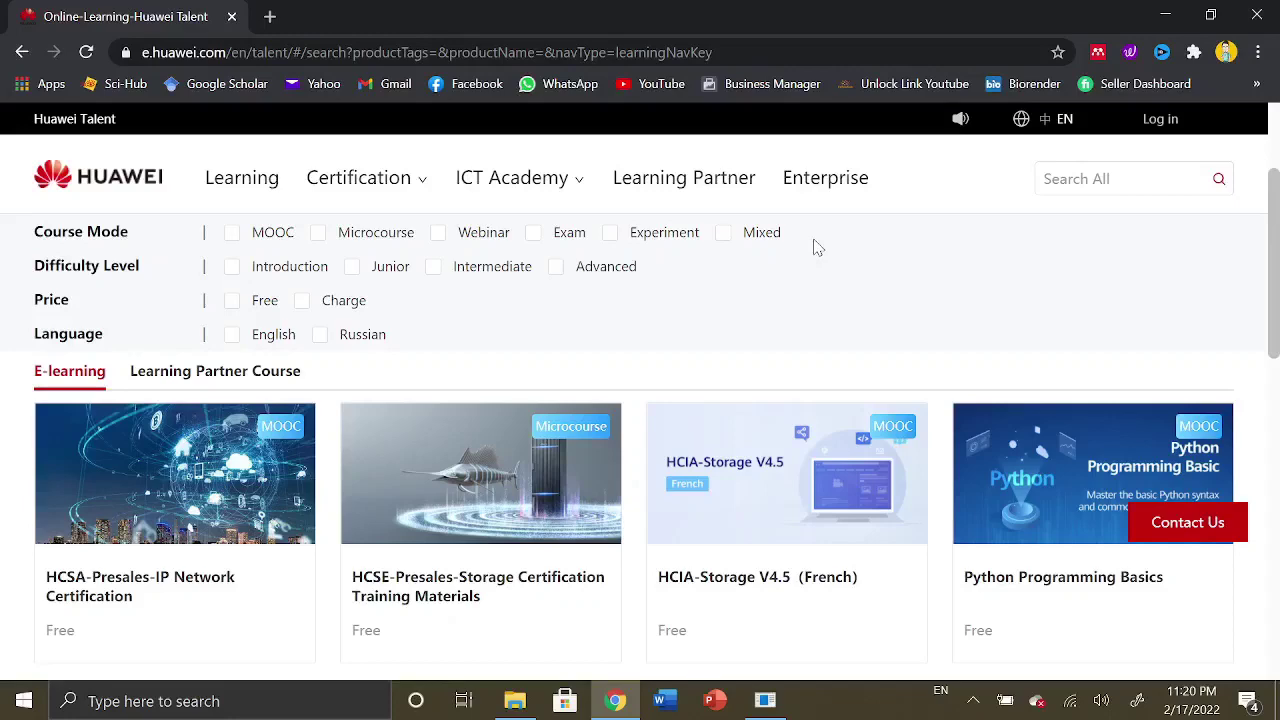
scroll(817, 247, "up", 2)
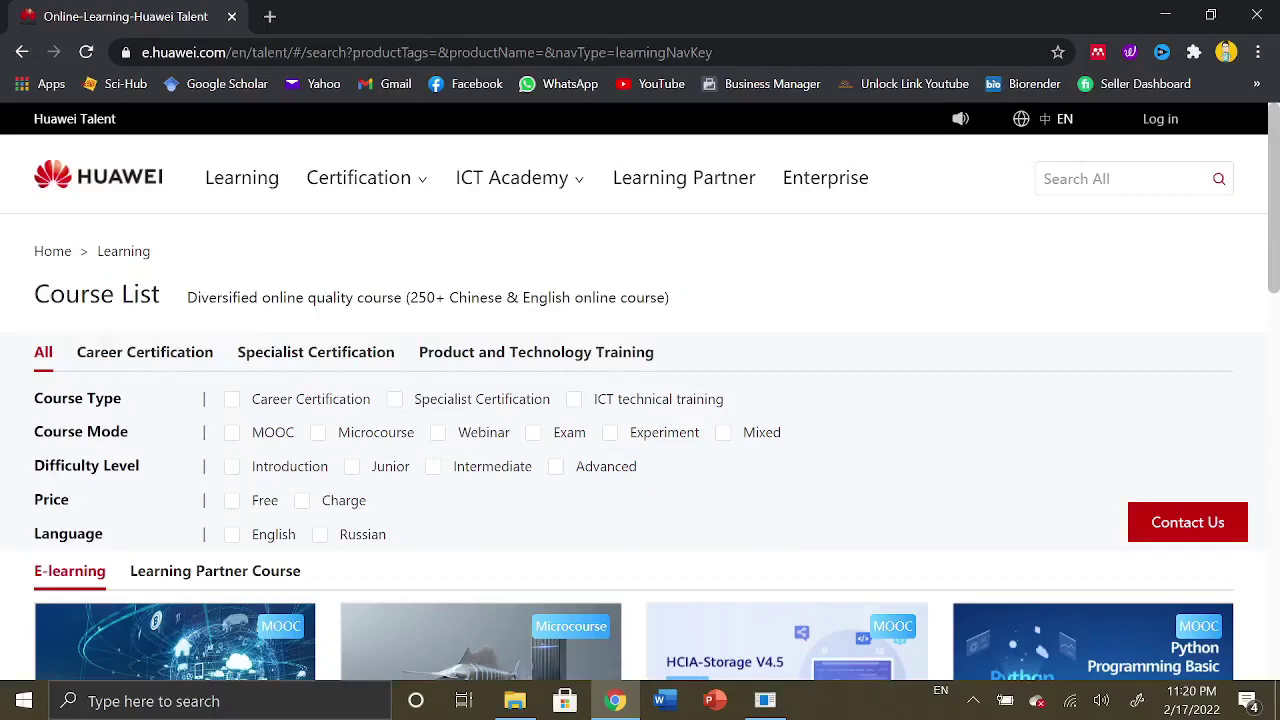
left_click_drag(408, 297, 667, 297)
left_click(774, 283)
Browse the course cards down to the pagination bar showing 8 pages of 91 courses
scroll(876, 281, "down", 2)
scroll(829, 277, "down", 1)
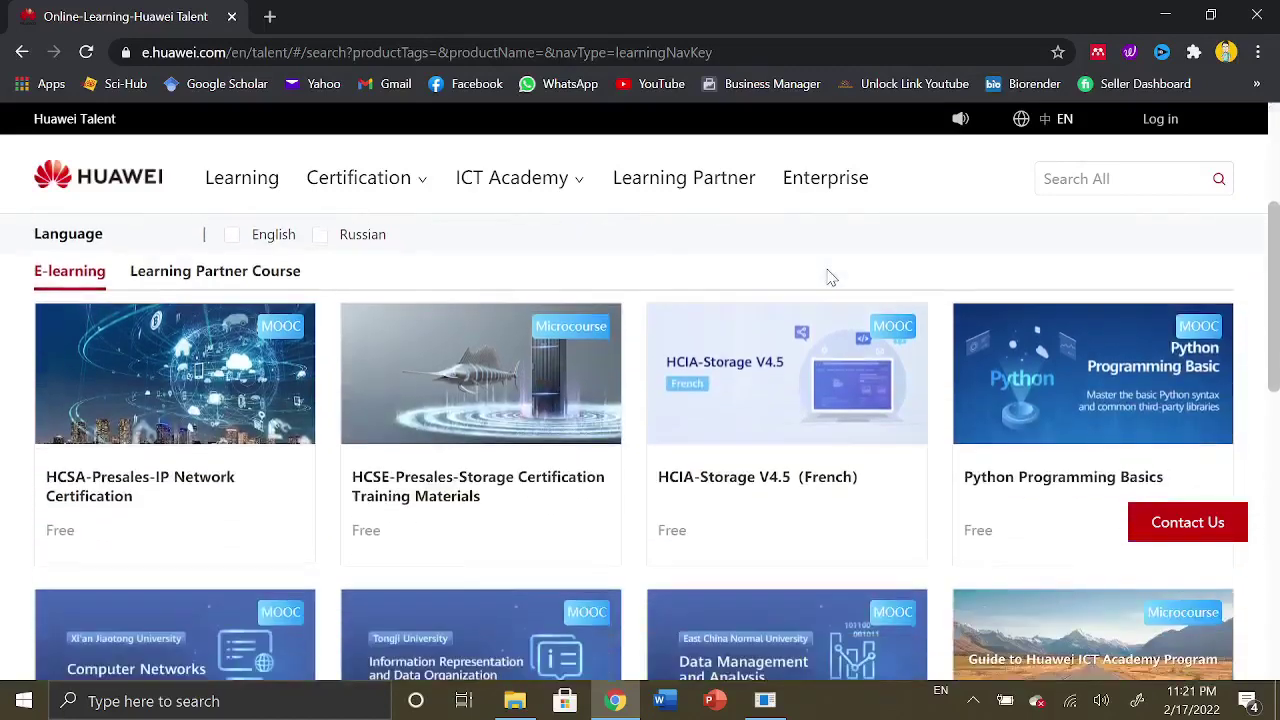
scroll(677, 274, "up", 3)
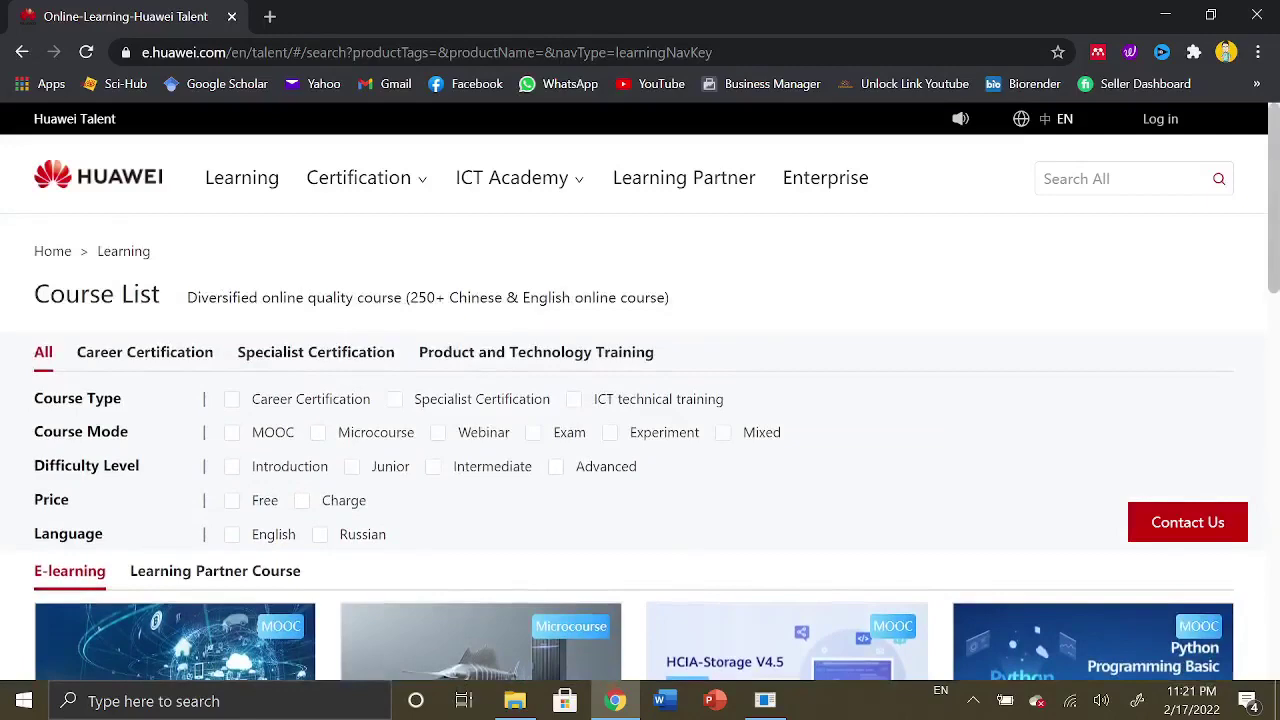
scroll(729, 349, "down", 3)
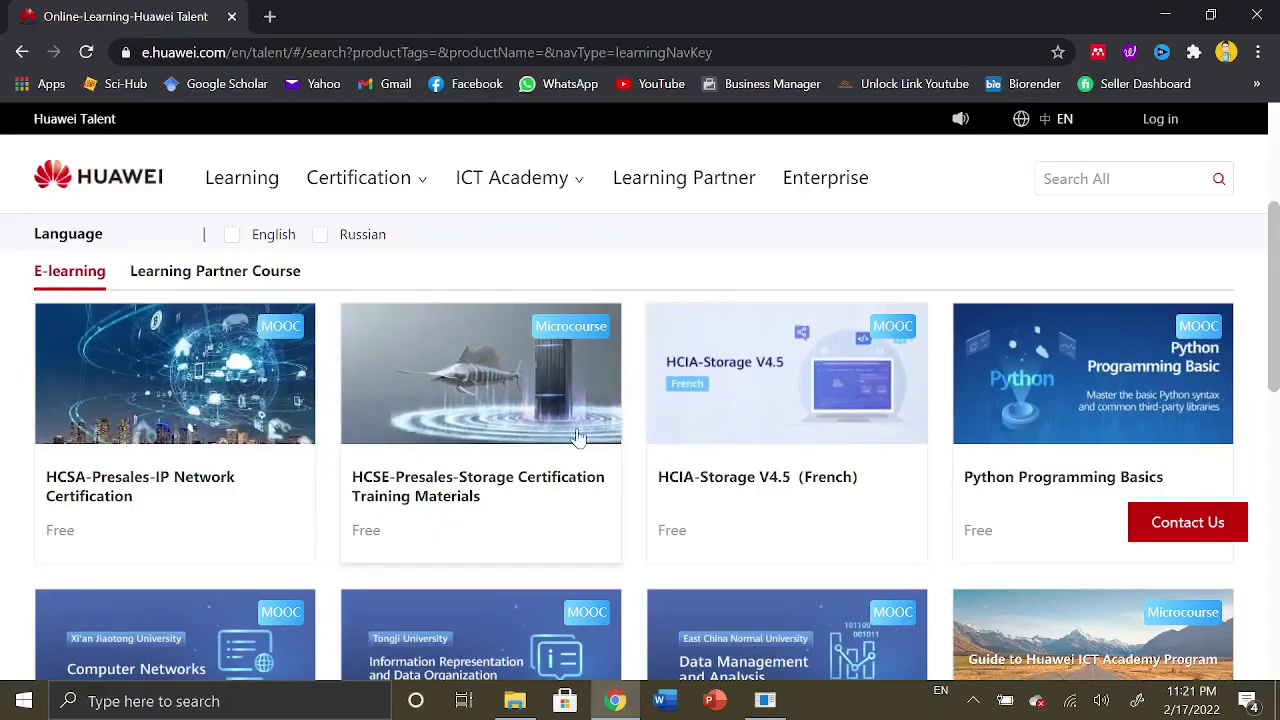
scroll(500, 400, "up", 3)
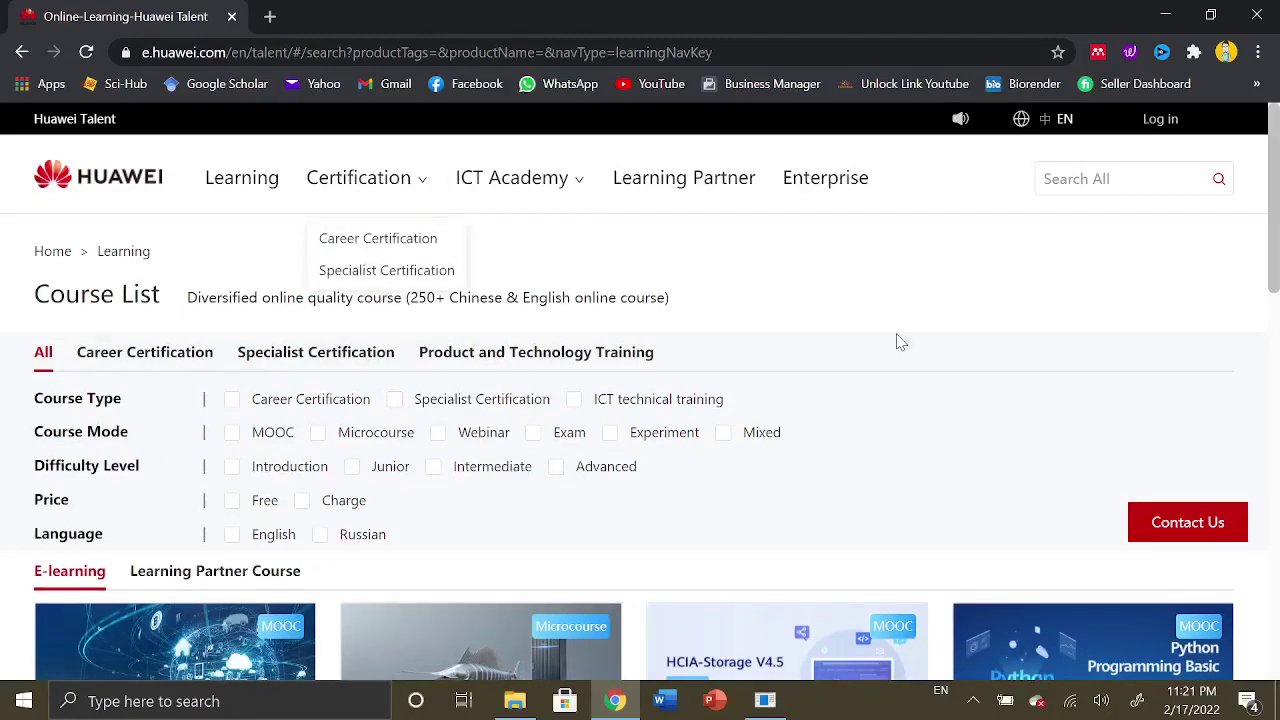
scroll(897, 343, "down", 1)
scroll(897, 343, "down", 3)
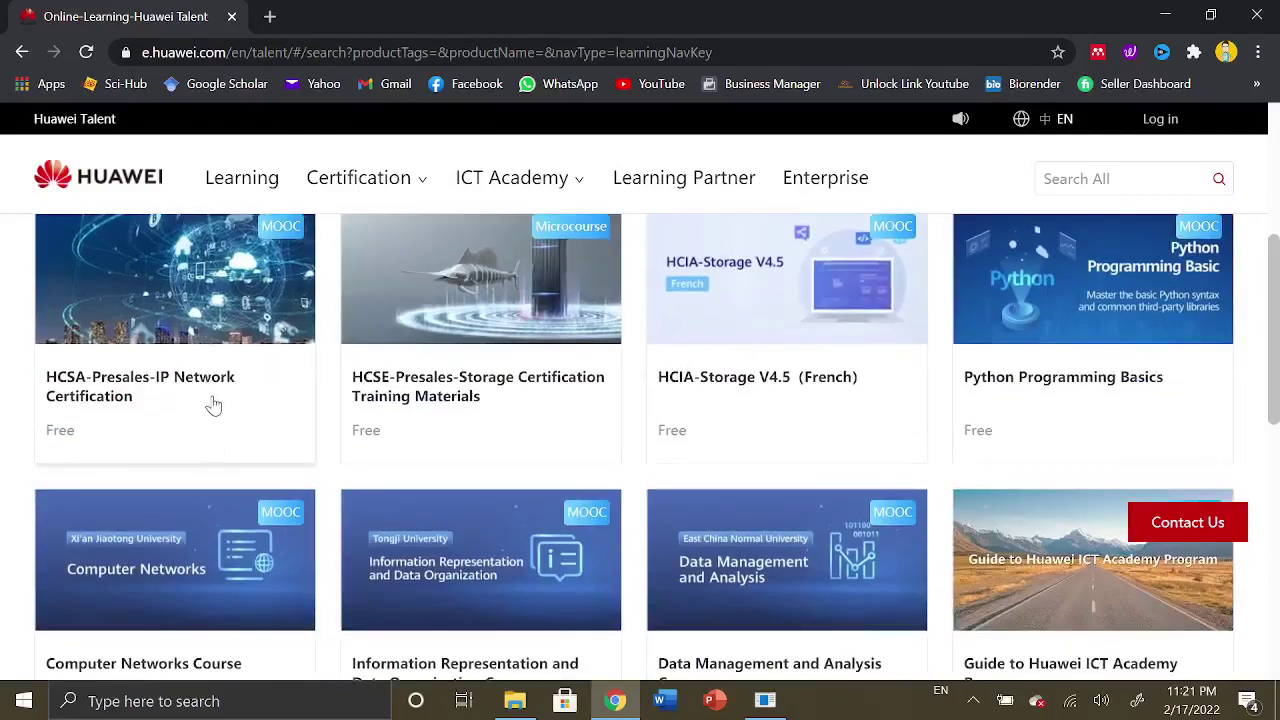
scroll(207, 400, "up", 2)
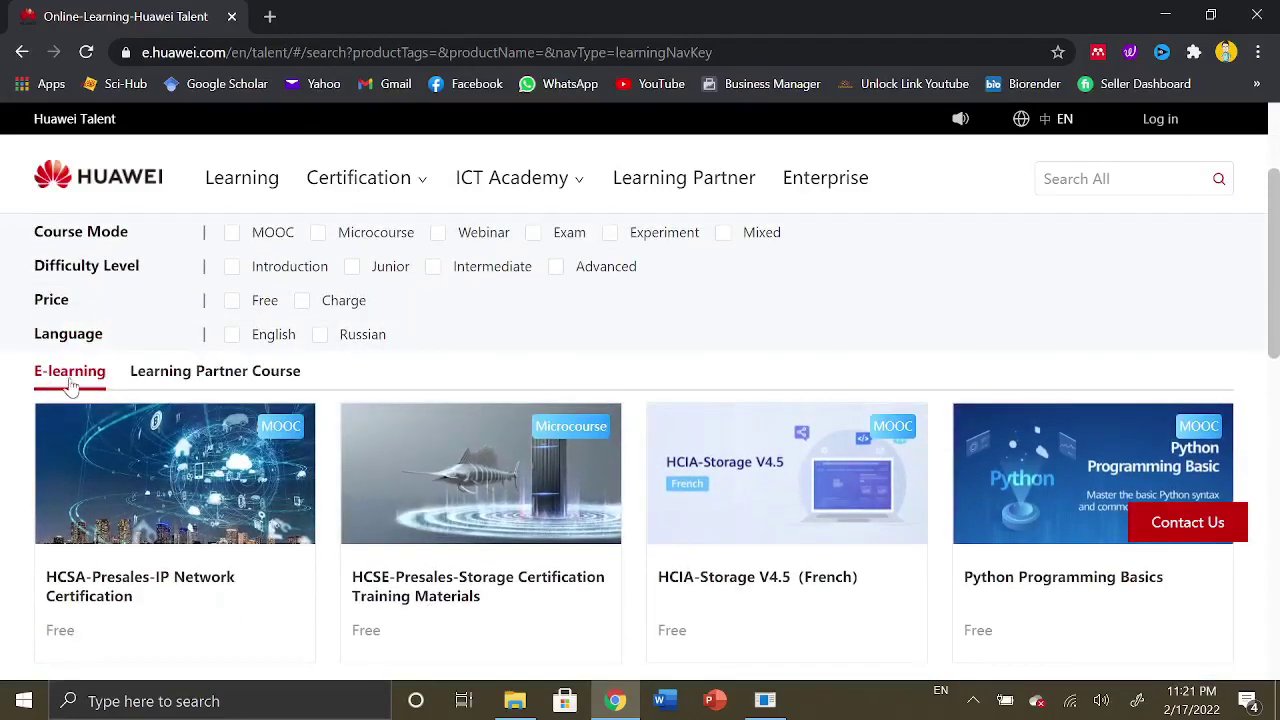
scroll(886, 312, "down", 1)
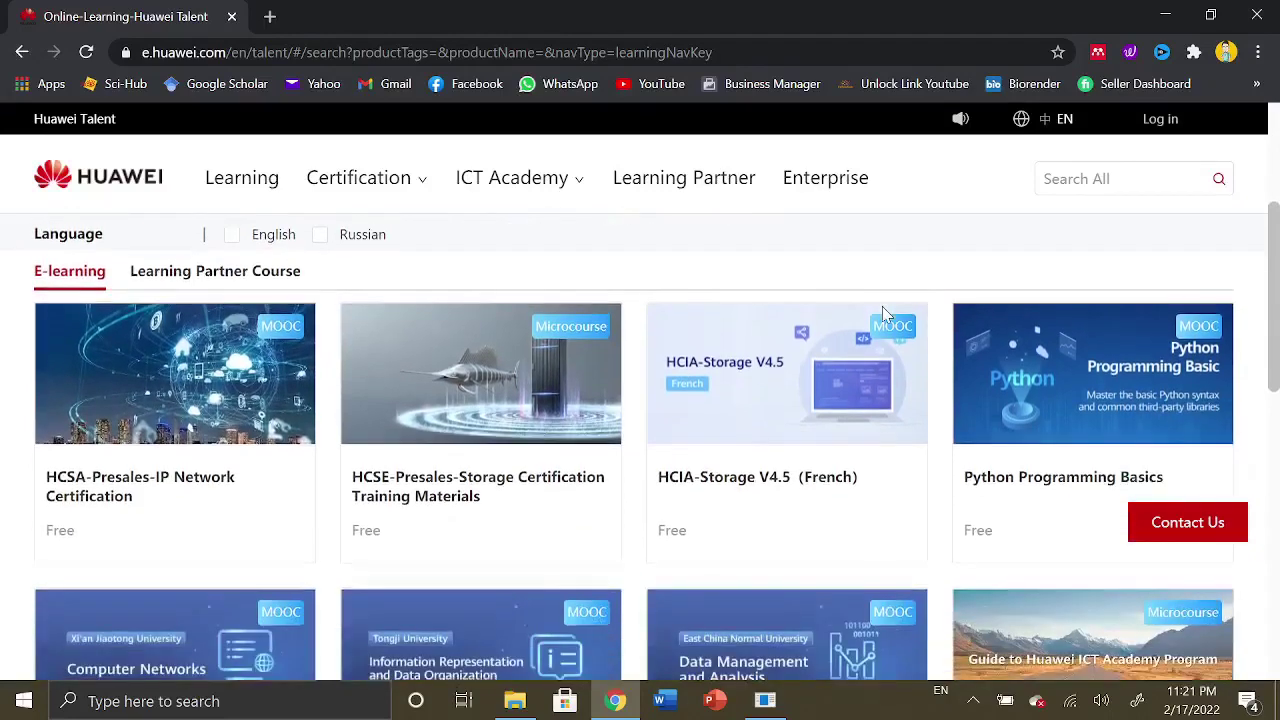
scroll(1000, 451, "down", 1)
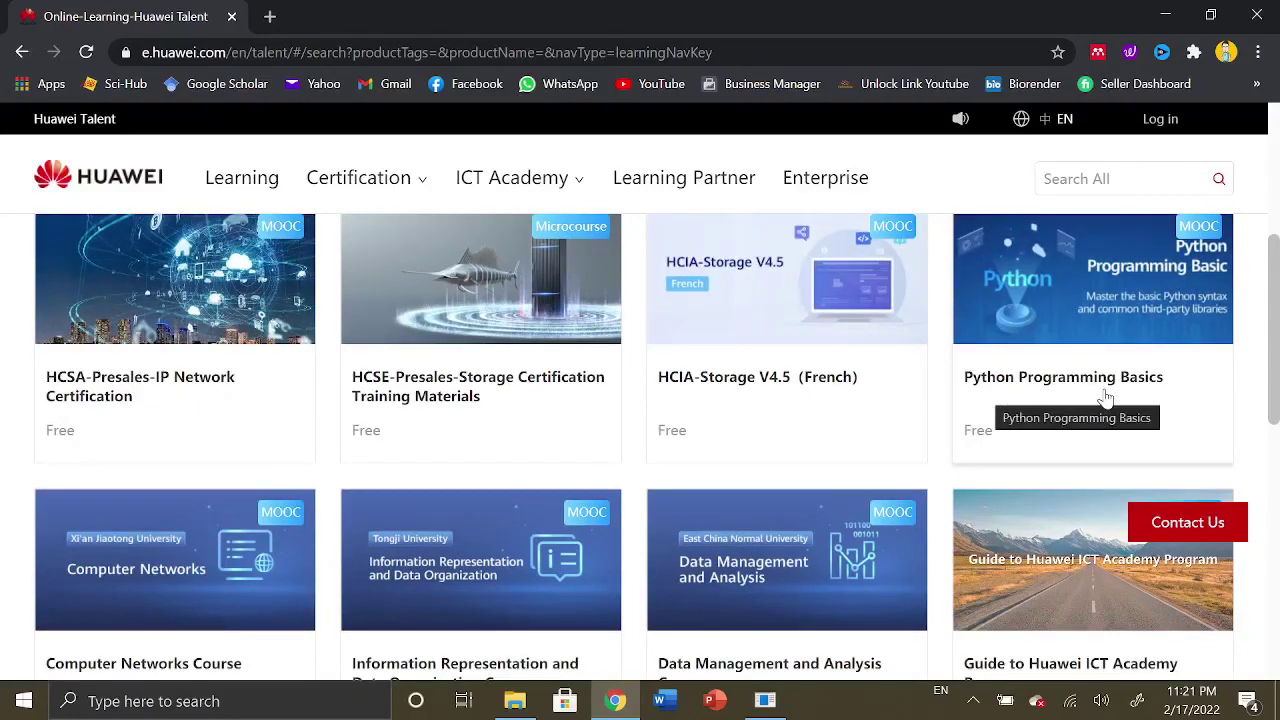
scroll(560, 430, "down", 3)
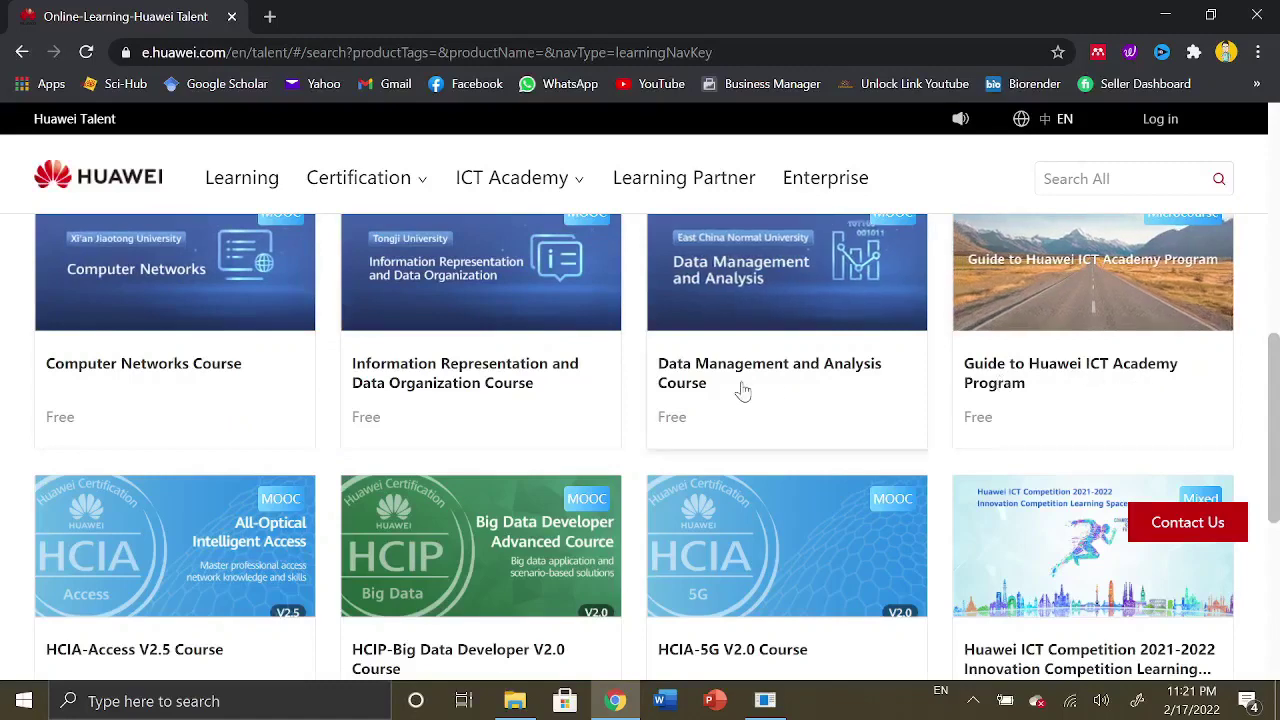
scroll(577, 417, "down", 1)
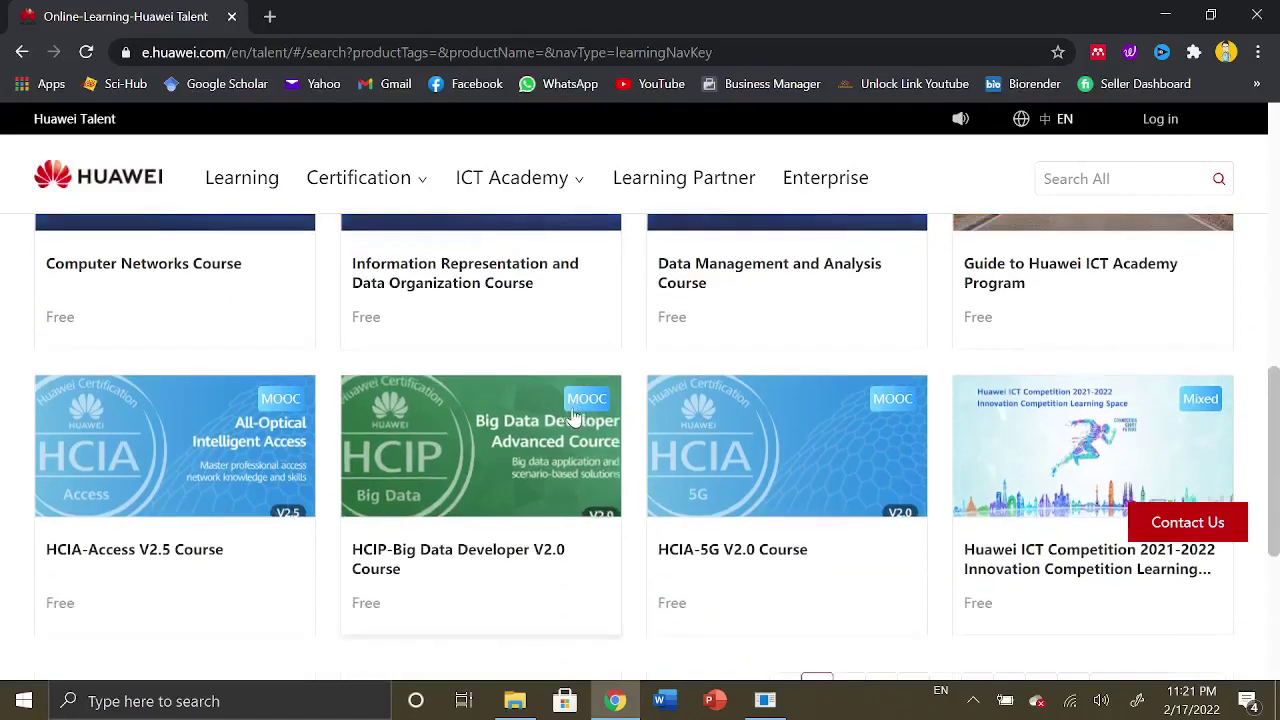
scroll(540, 556, "down", 1)
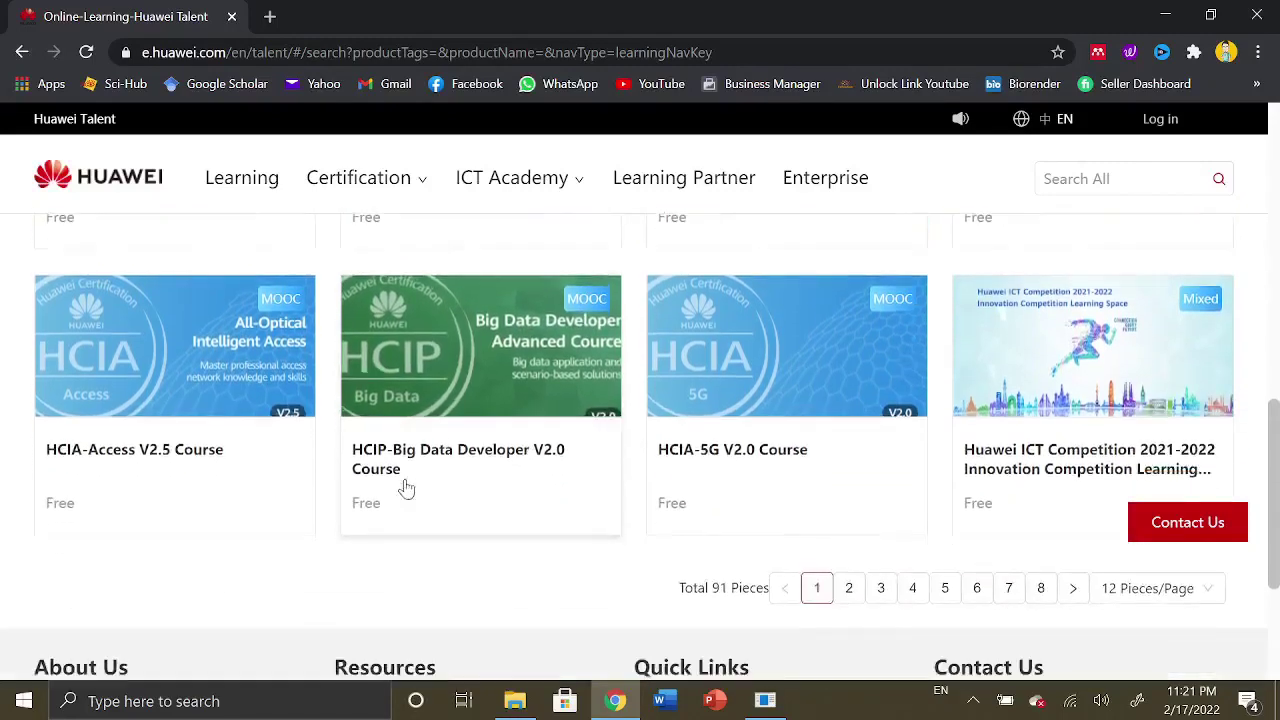
left_click(848, 590)
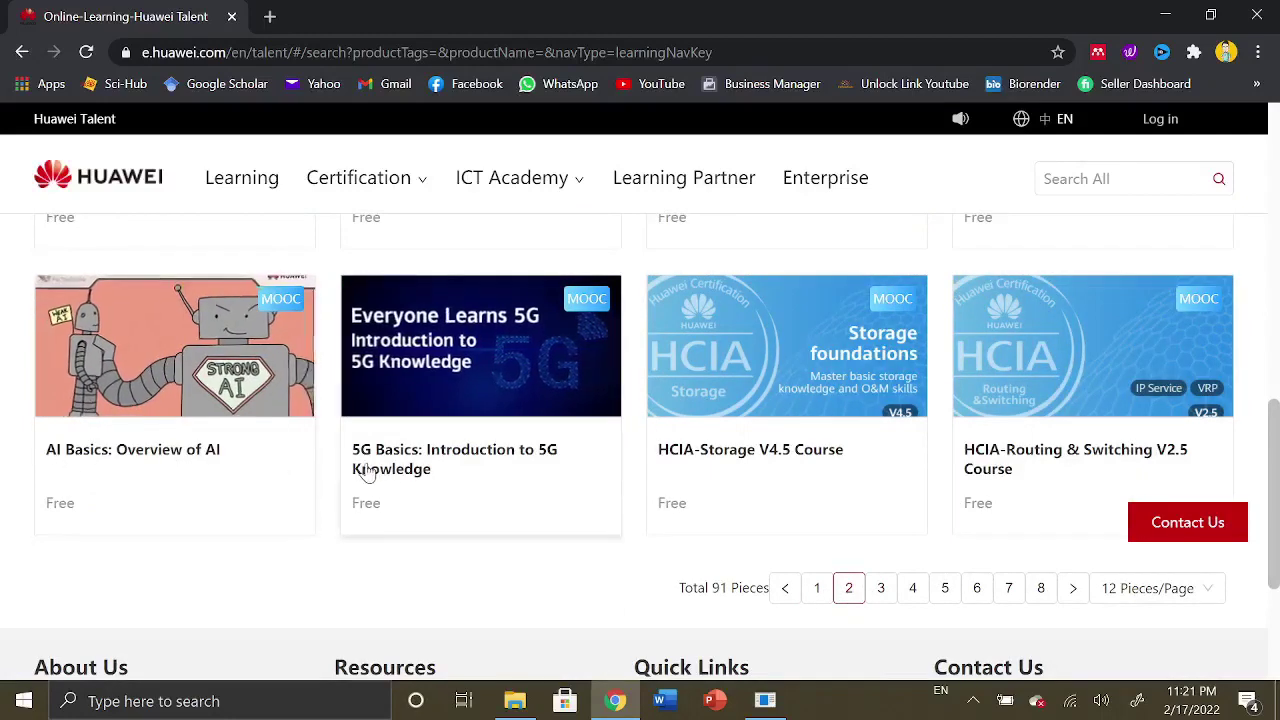
scroll(508, 529, "up", 3)
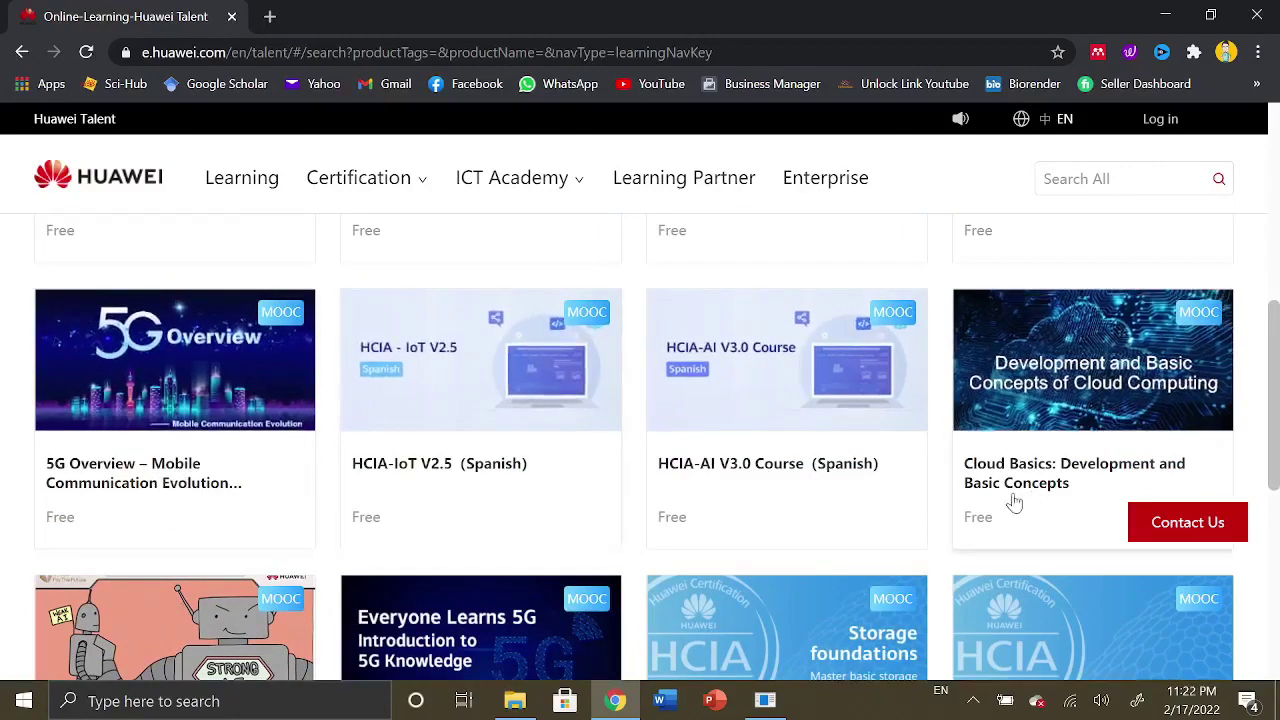
scroll(632, 519, "down", 4)
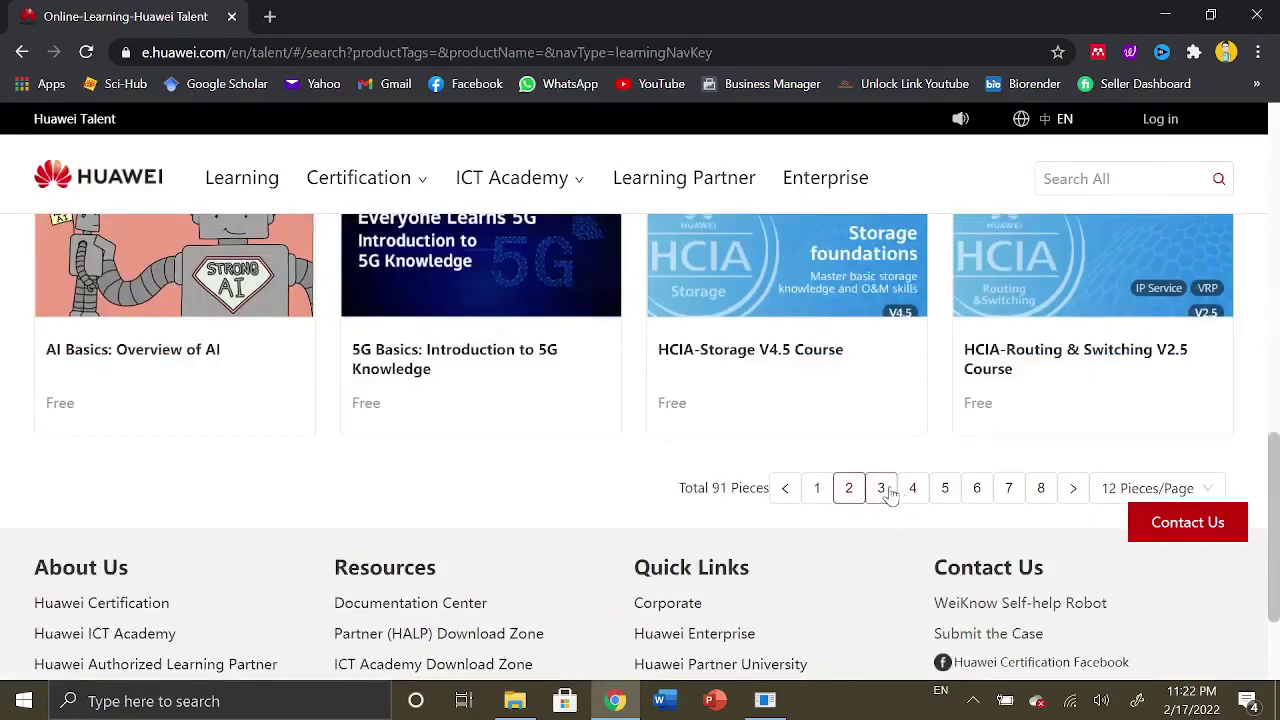
left_click(882, 491)
scroll(556, 488, "up", 2)
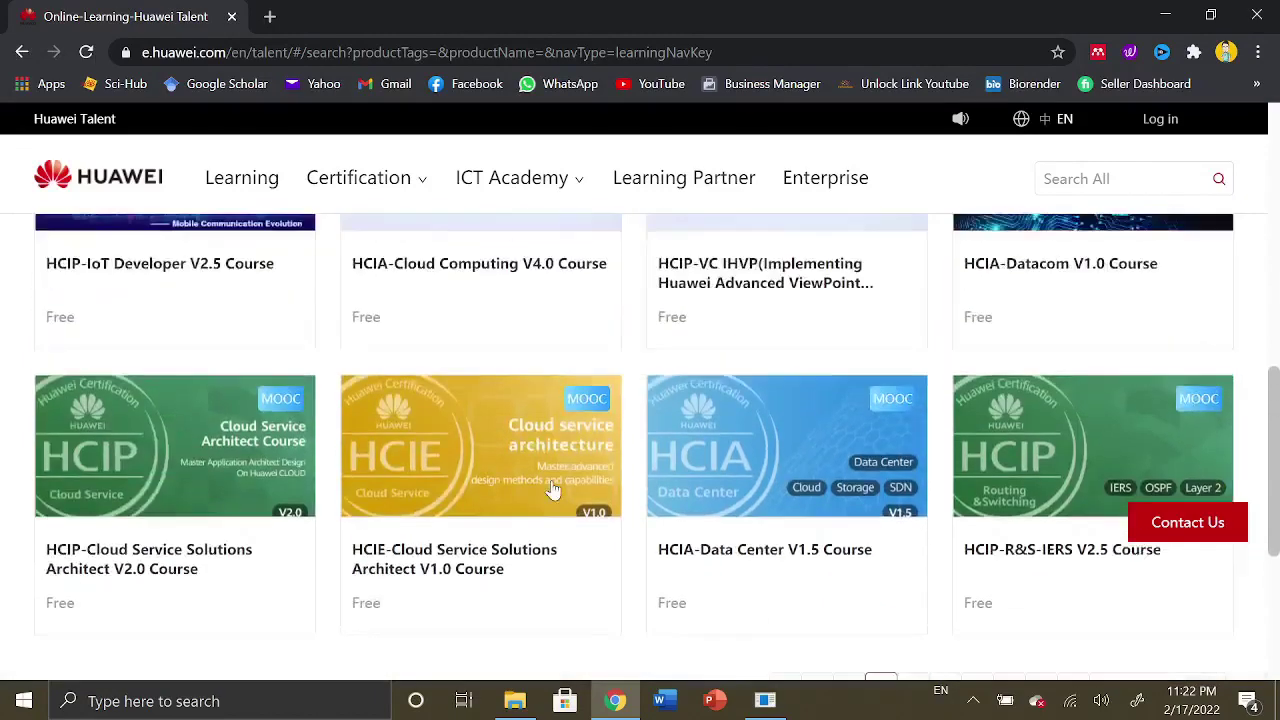
scroll(560, 486, "up", 3)
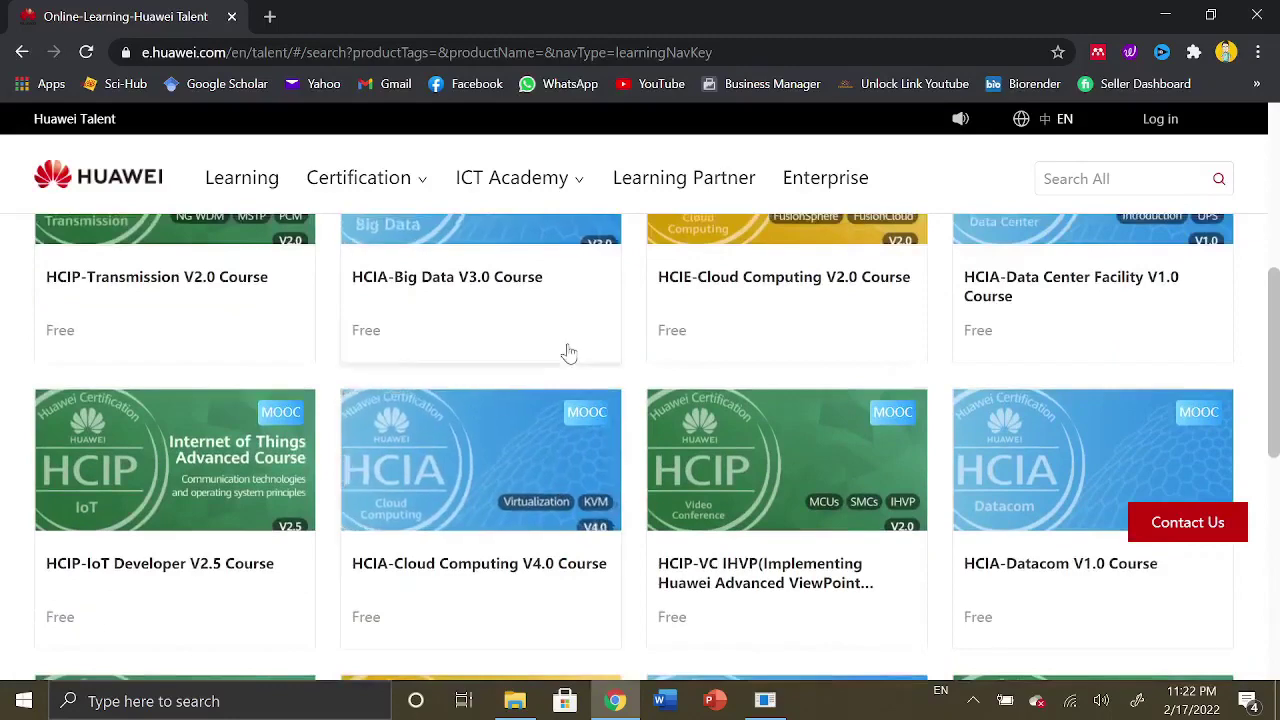
scroll(550, 357, "up", 1)
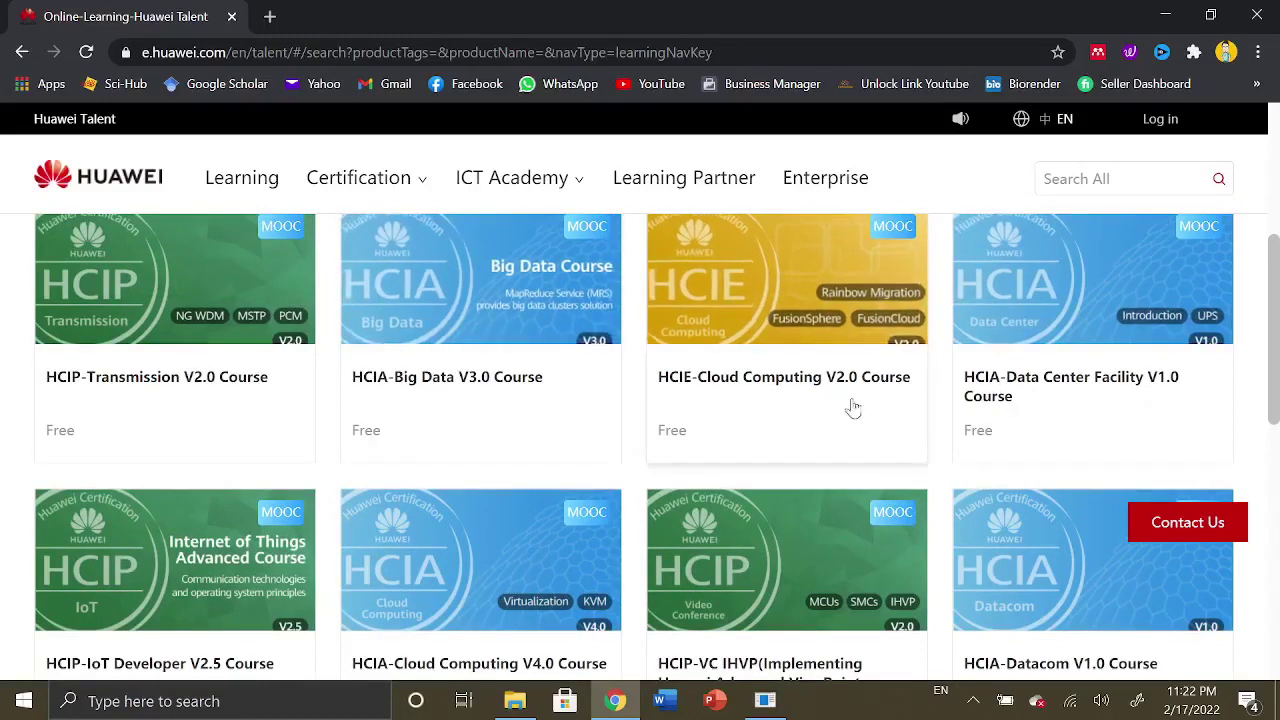
scroll(860, 408, "down", 2)
scroll(600, 460, "down", 3)
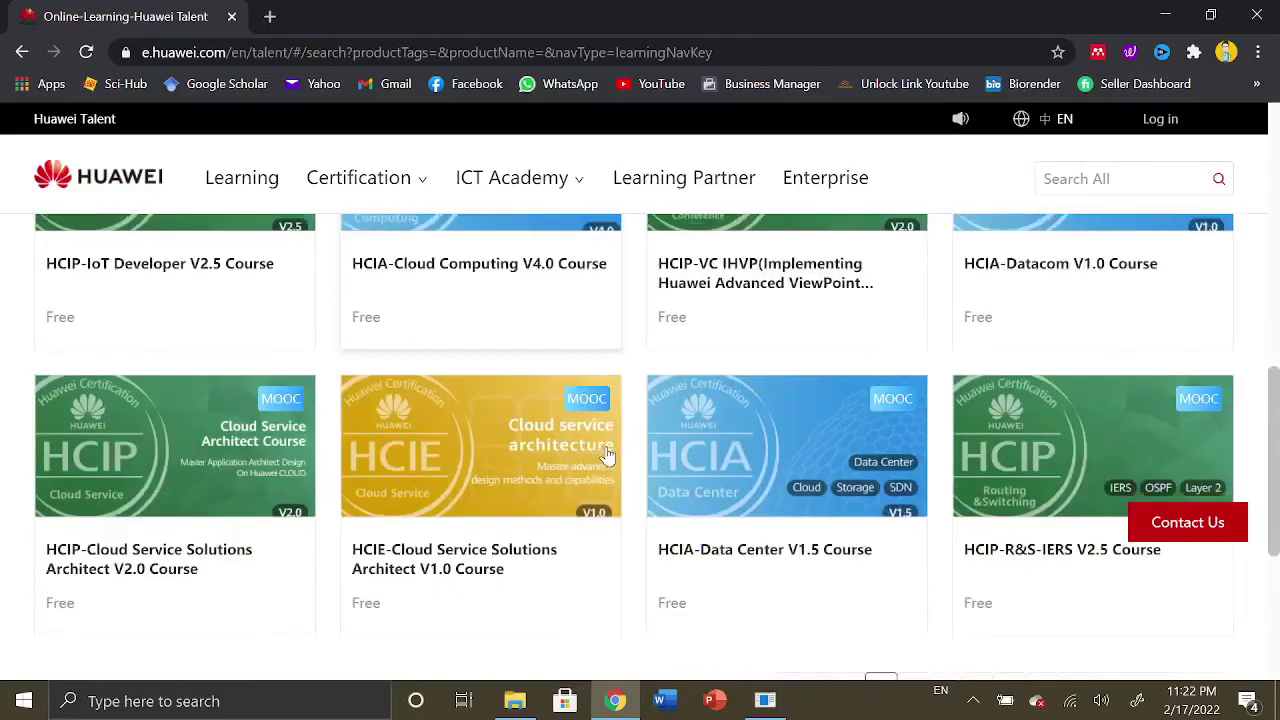
scroll(618, 505, "down", 1)
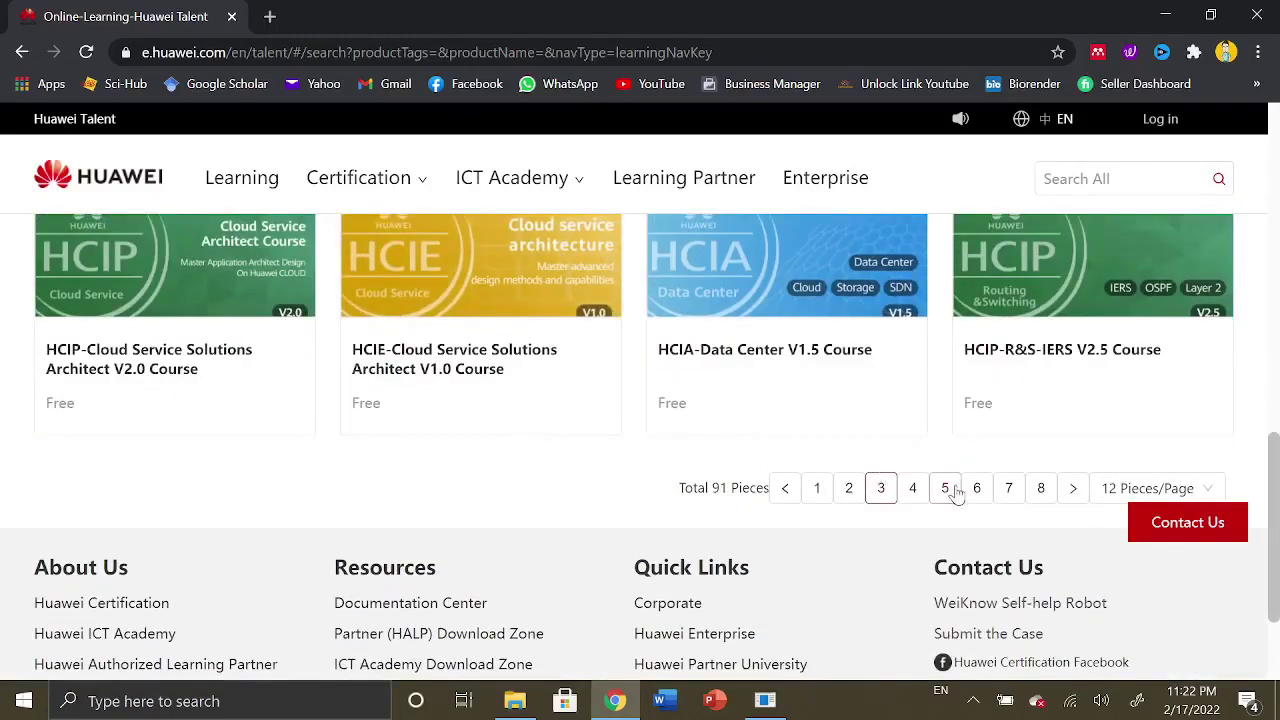
left_click(912, 488)
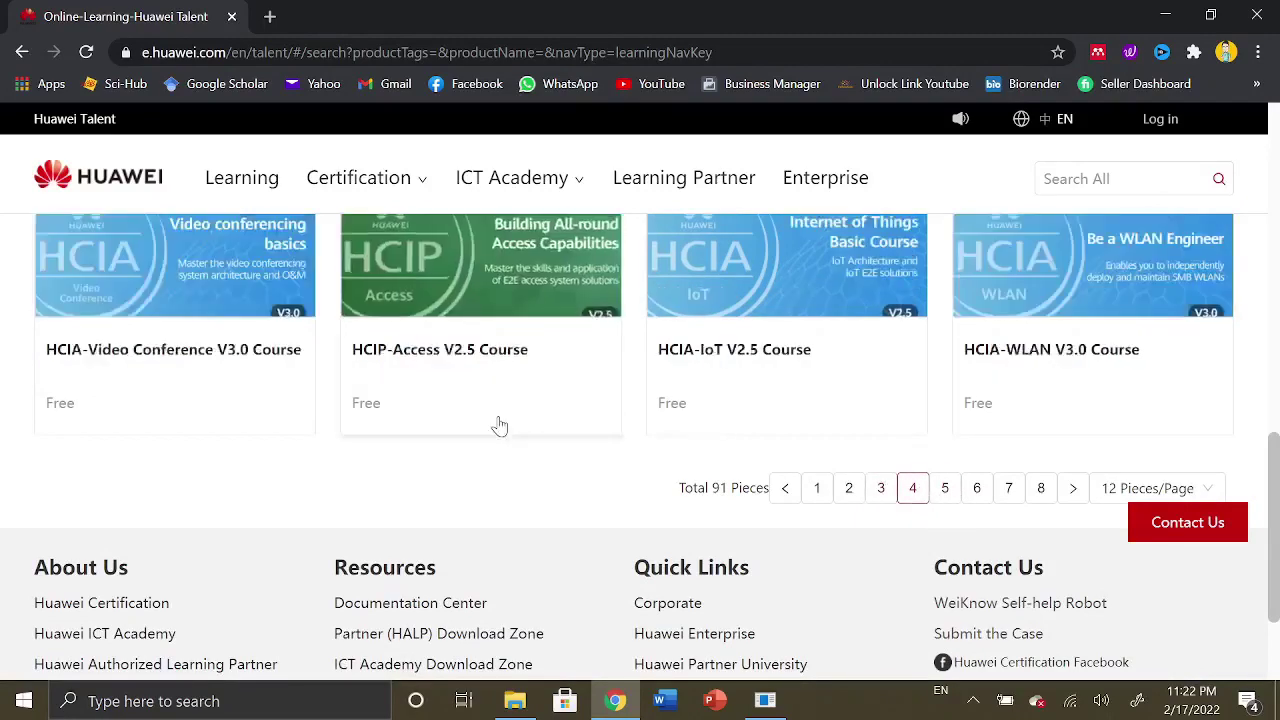
scroll(533, 449, "up", 3)
scroll(533, 449, "up", 4)
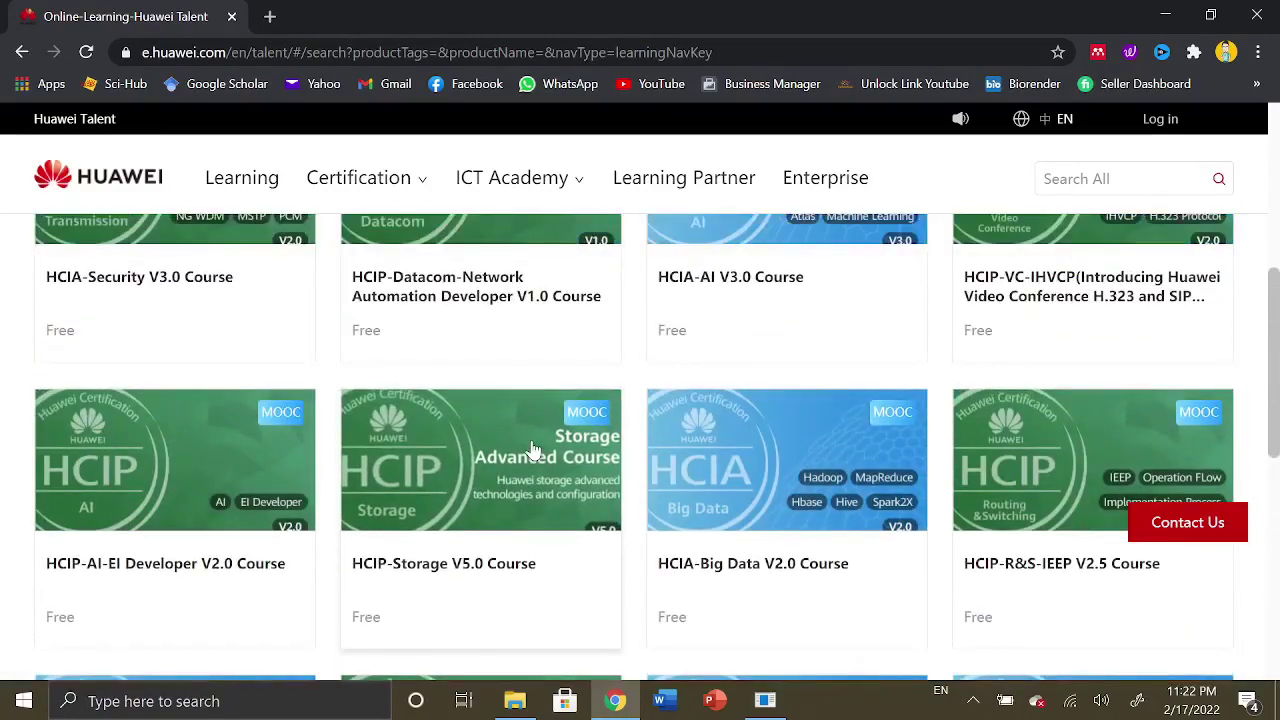
scroll(533, 449, "down", 6)
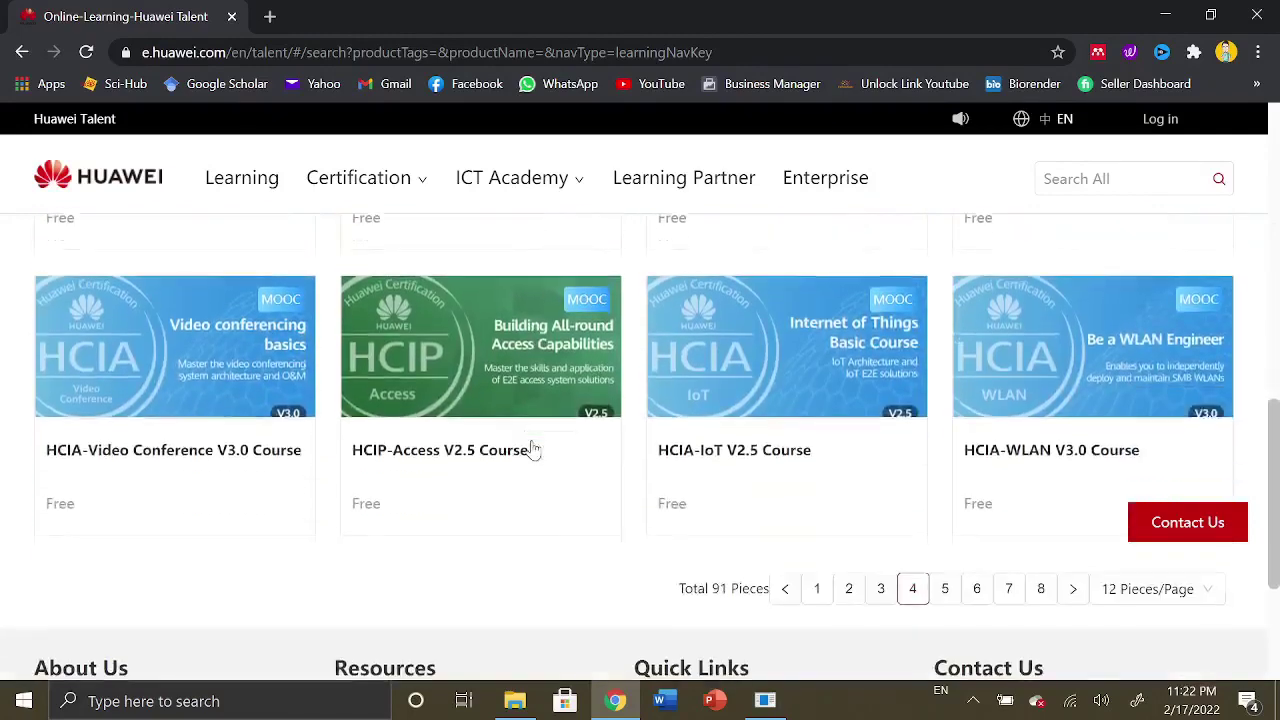
left_click(944, 589)
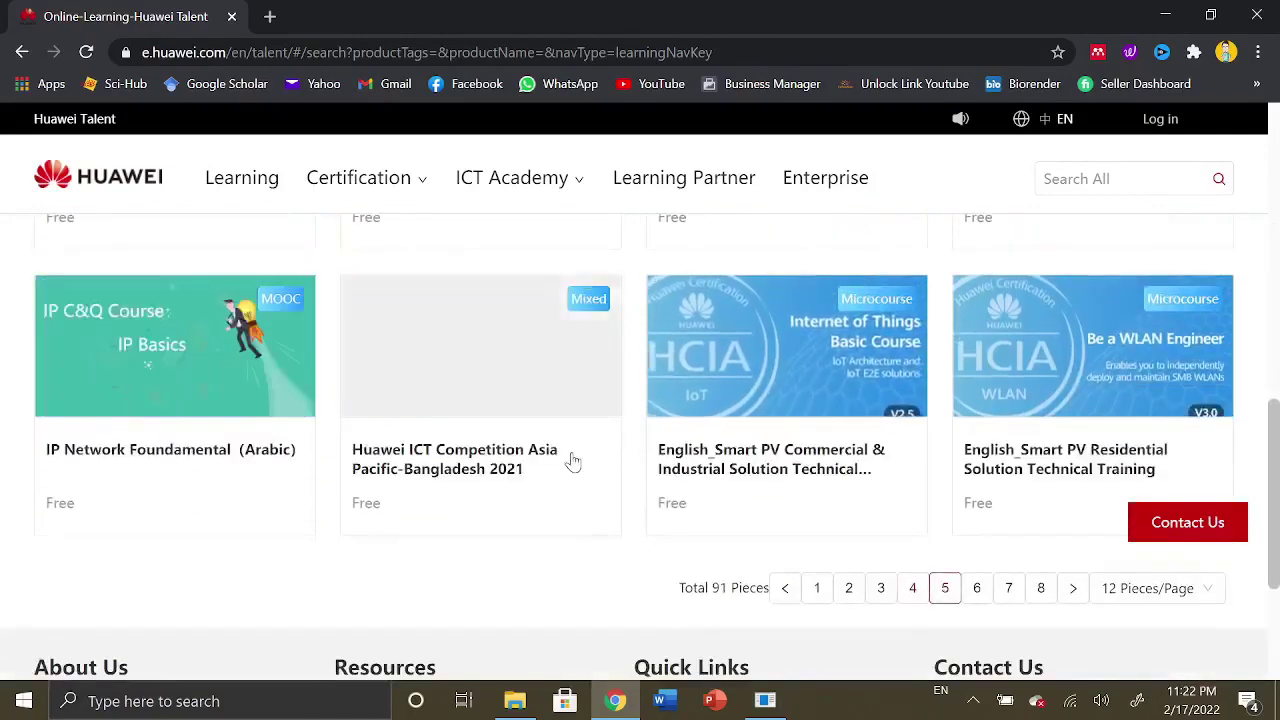
scroll(566, 553, "up", 4)
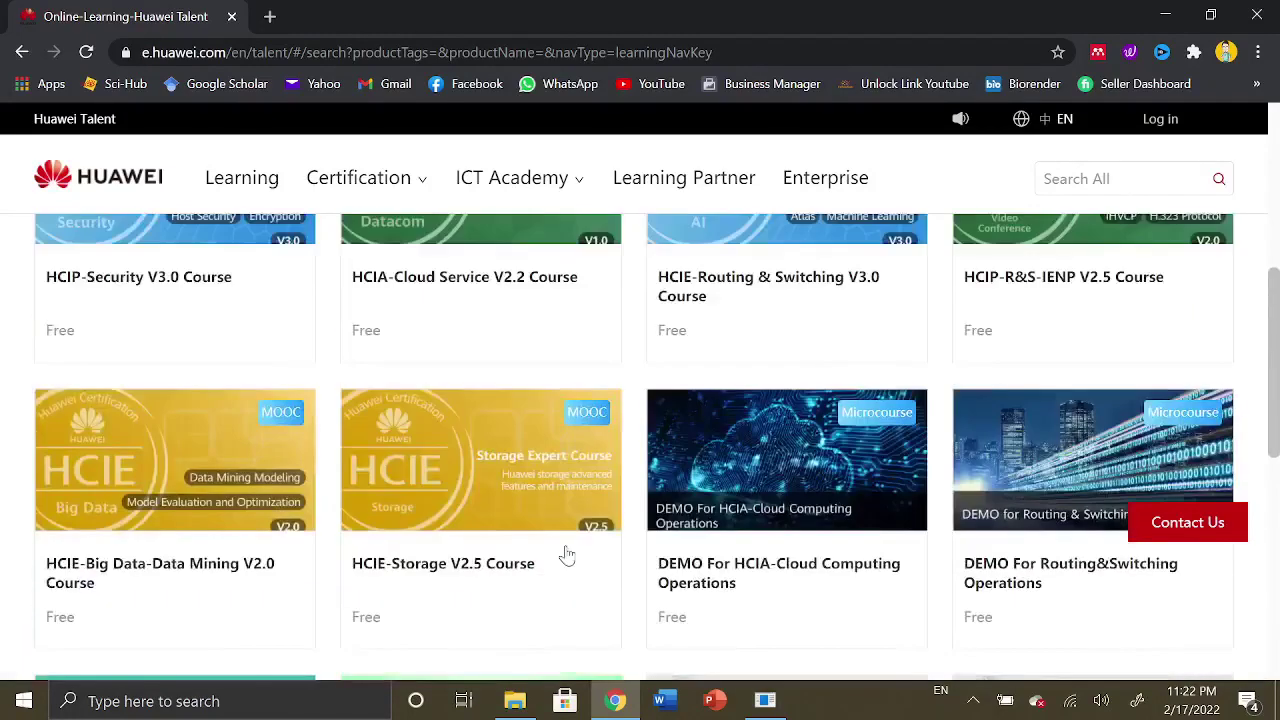
scroll(600, 423, "up", 2)
scroll(600, 420, "down", 4)
scroll(600, 421, "down", 2)
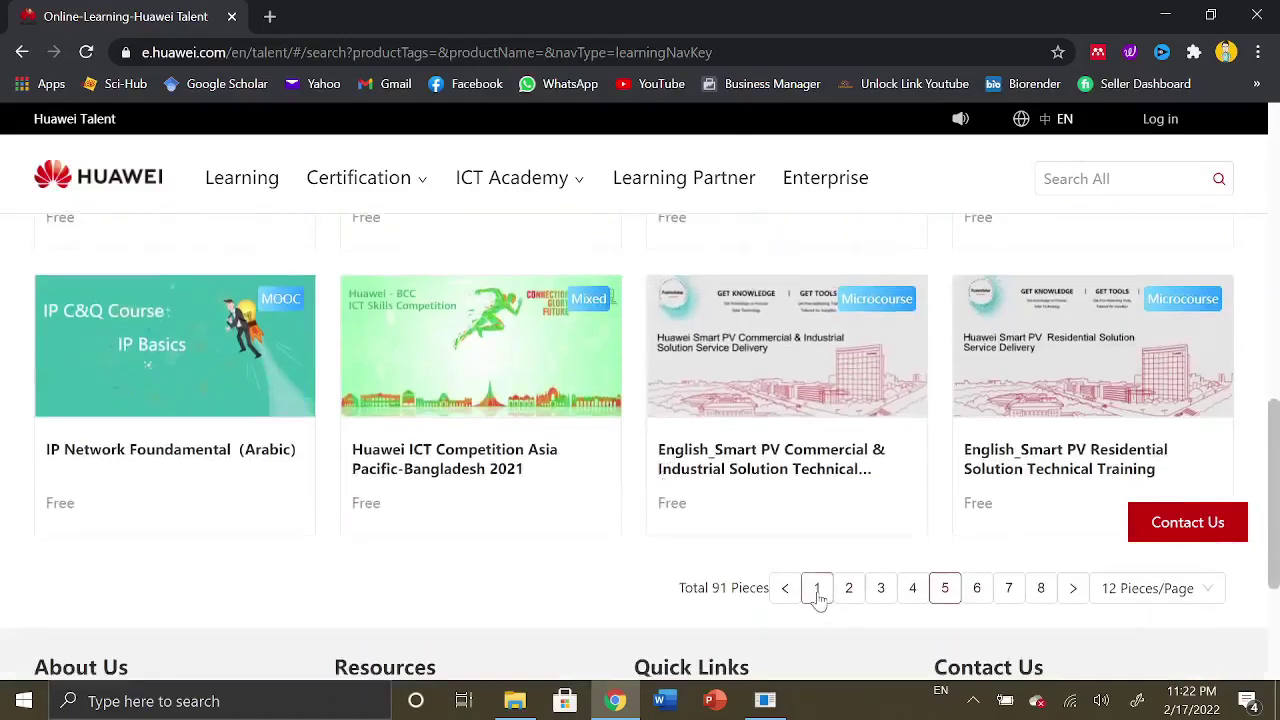
left_click(817, 590)
Scroll up and down the Computer Networks Course page to look over its details
scroll(540, 458, "up", 3)
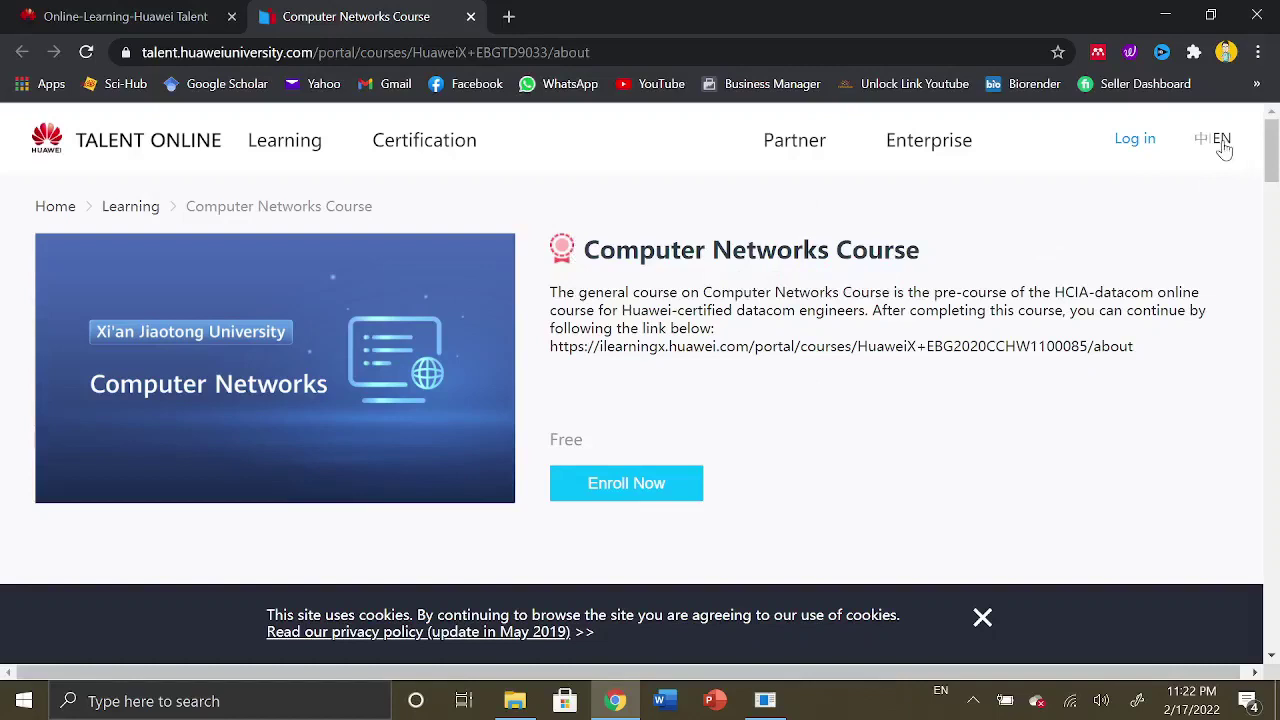
scroll(900, 370, "down", 2)
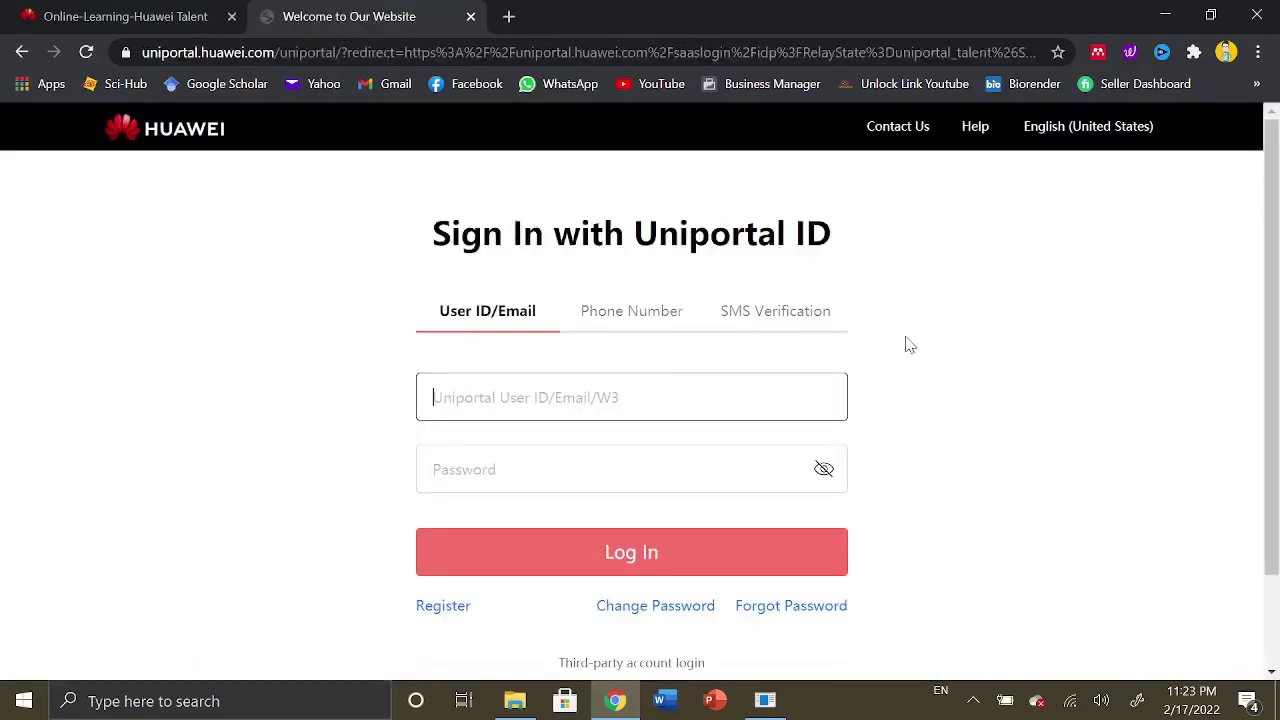
scroll(880, 380, "down", 1)
Open the Register by Email form for a new account, look it over, and select the User ID field
left_click(443, 500)
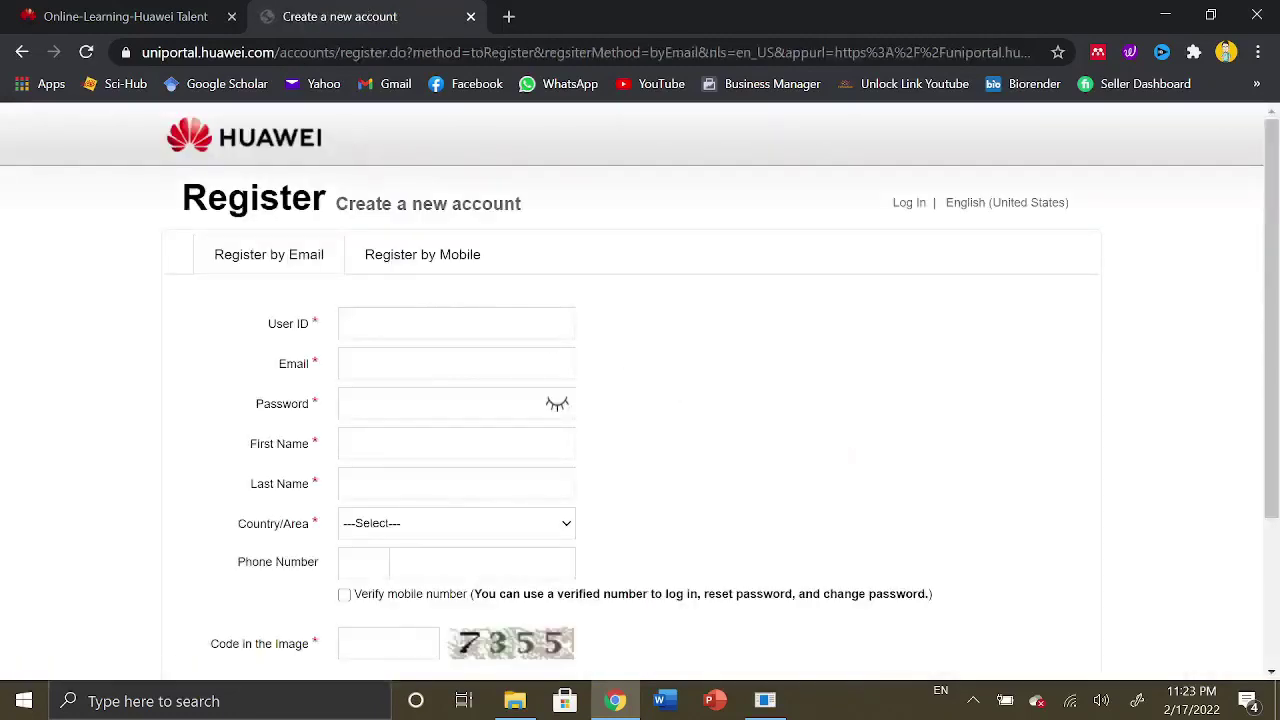
scroll(669, 337, "down", 1)
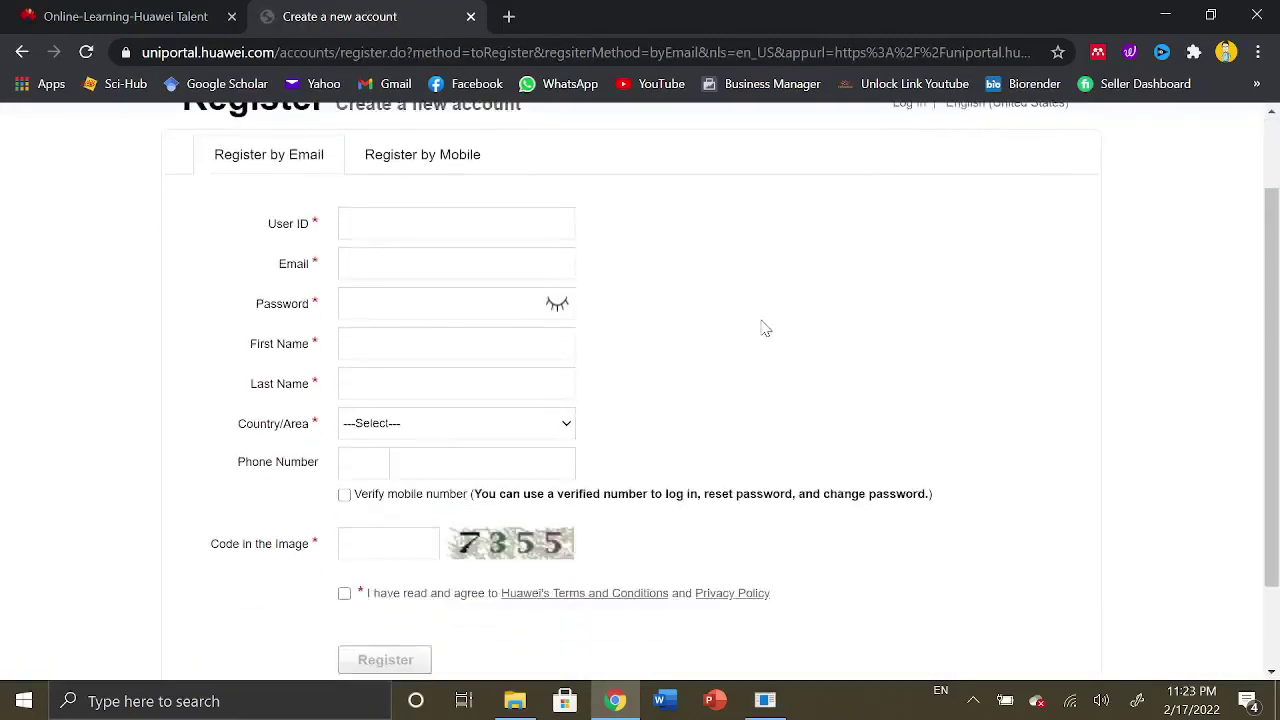
scroll(734, 320, "down", 1)
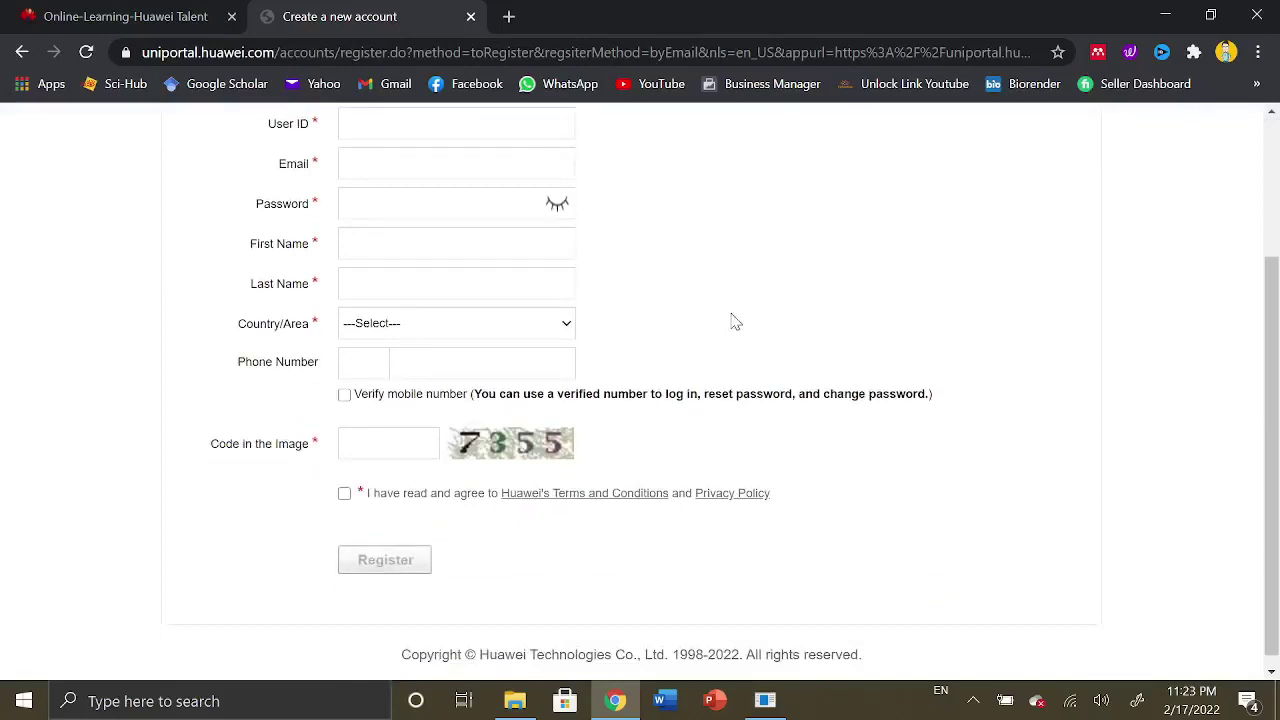
scroll(682, 293, "up", 2)
scroll(683, 294, "down", 2)
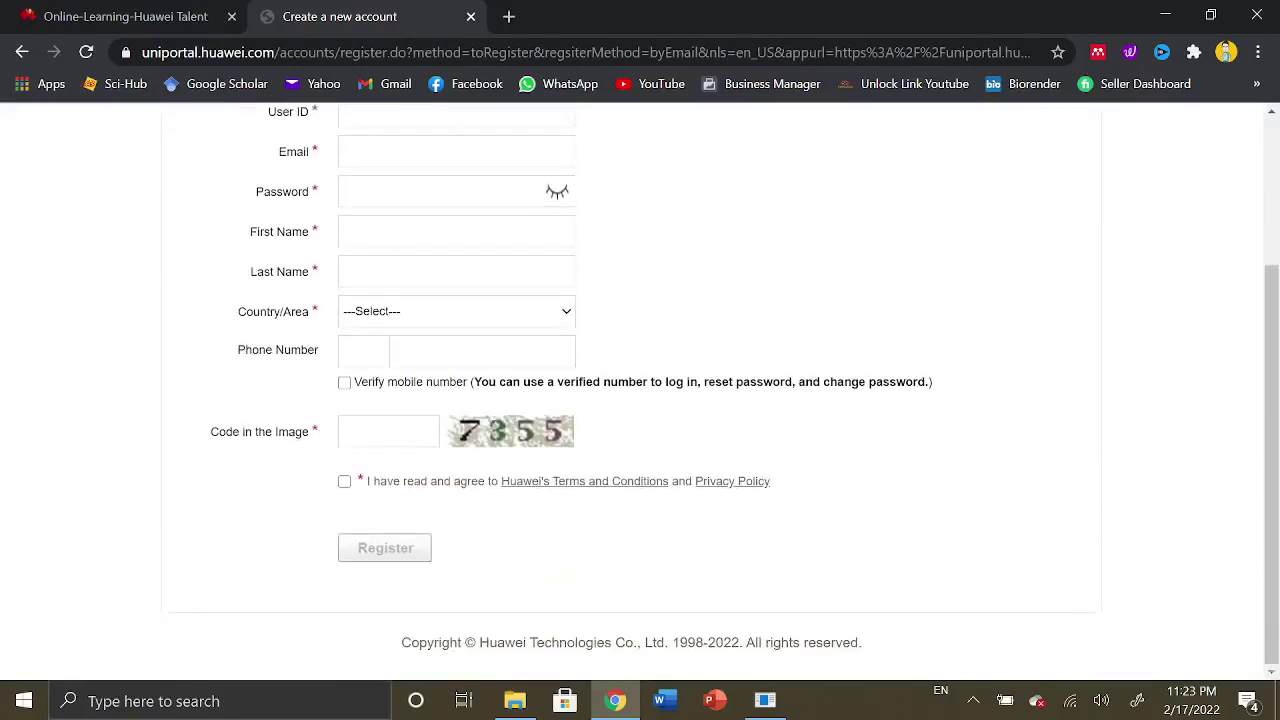
scroll(703, 446, "up", 2)
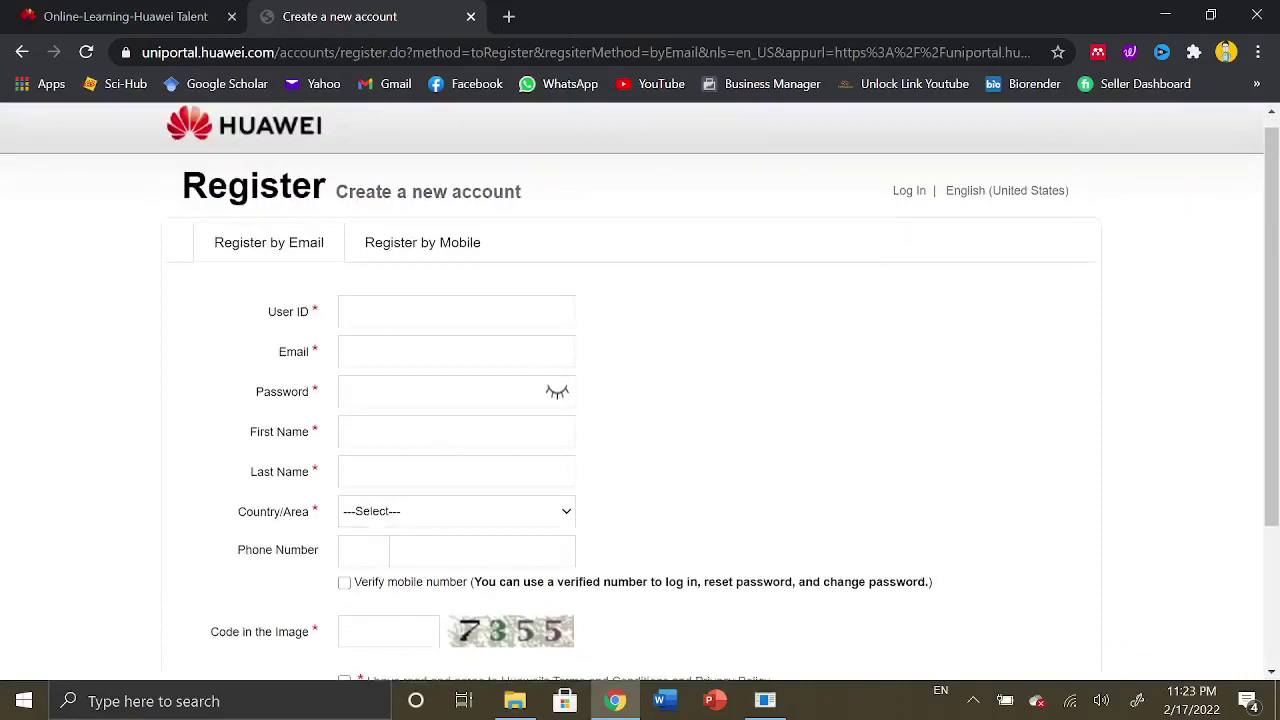
left_click(456, 311)
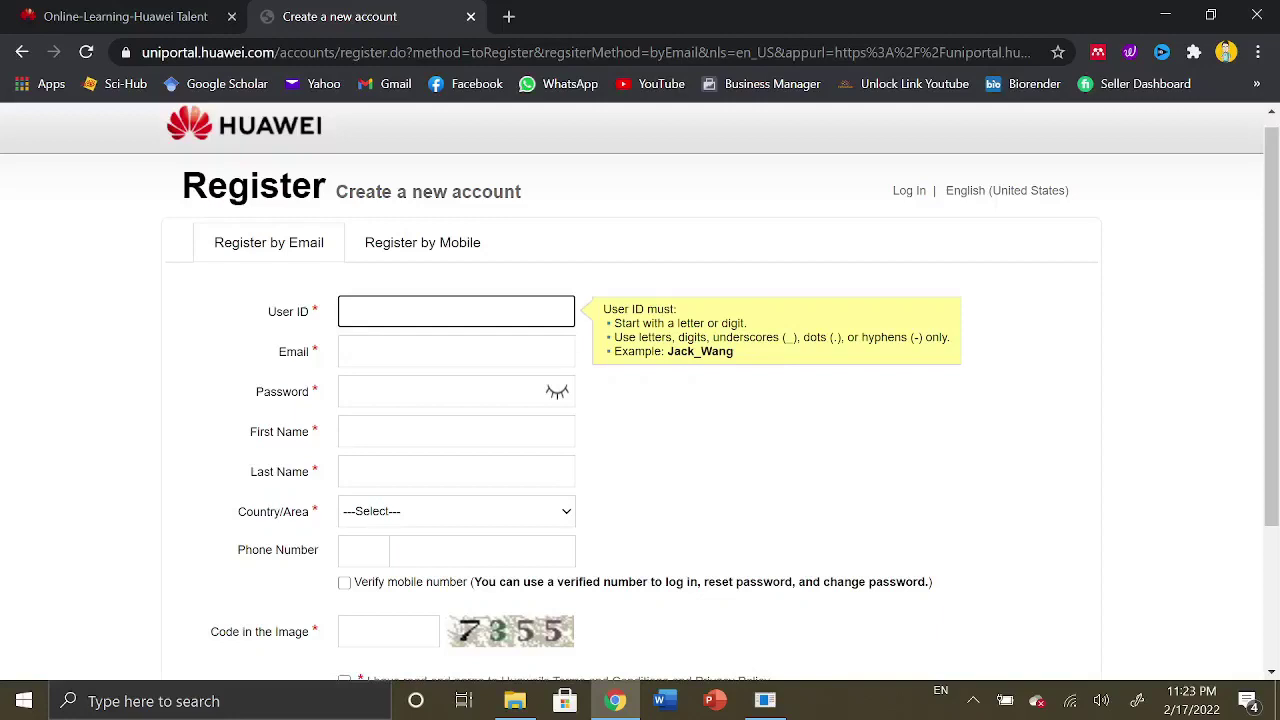
Enter the user ID, autofill email, names, country and phone from saved details, and type a password
type("Dr_Bookworm")
left_click(443, 351)
left_click(443, 390)
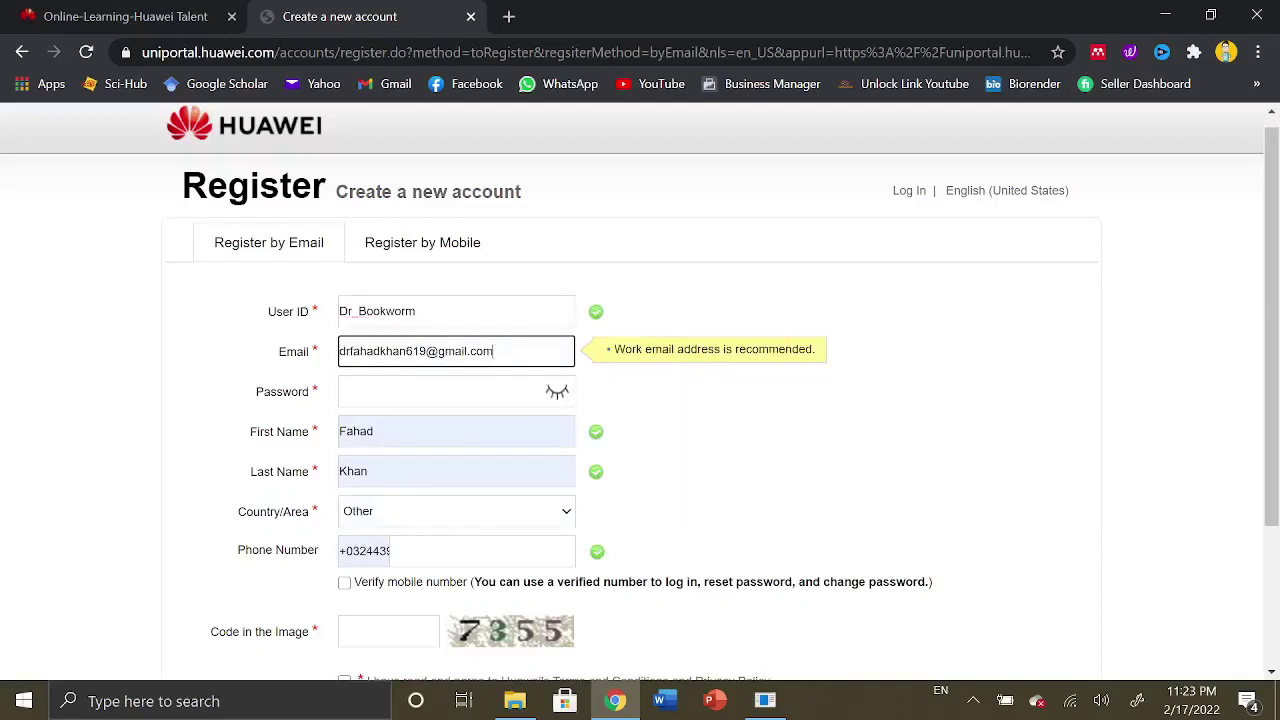
key("Tab")
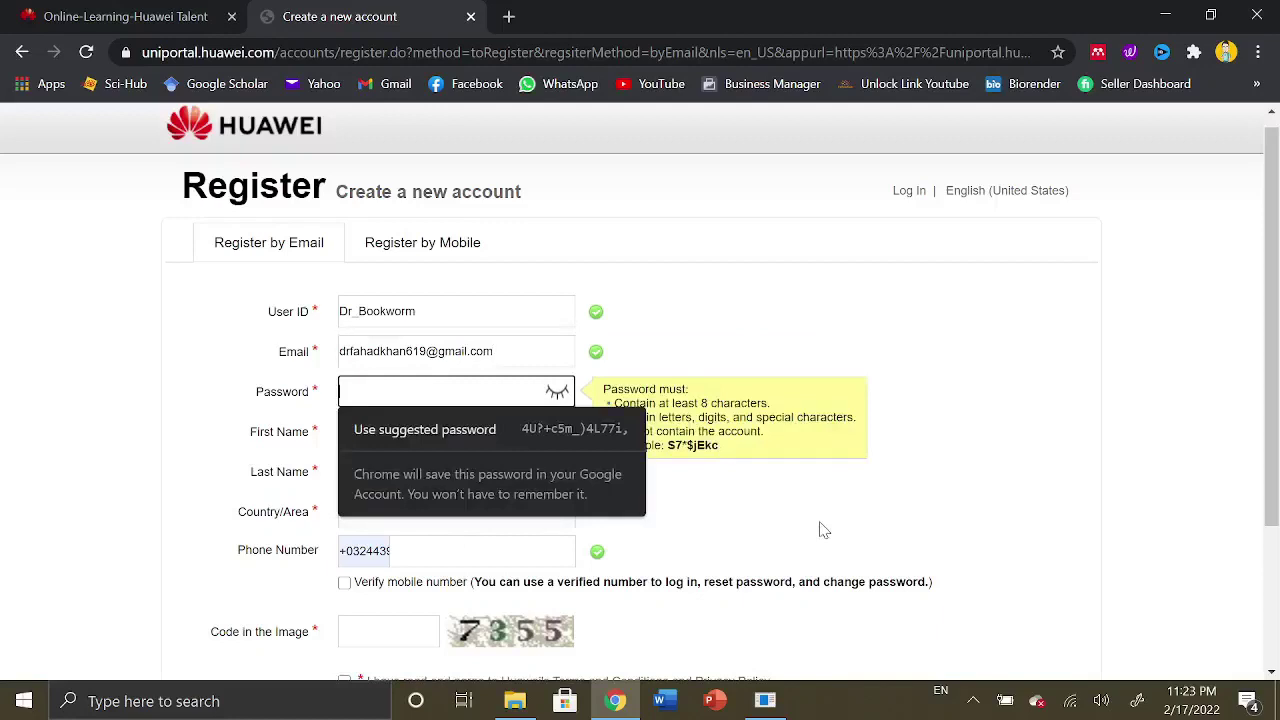
type("D••••••••")
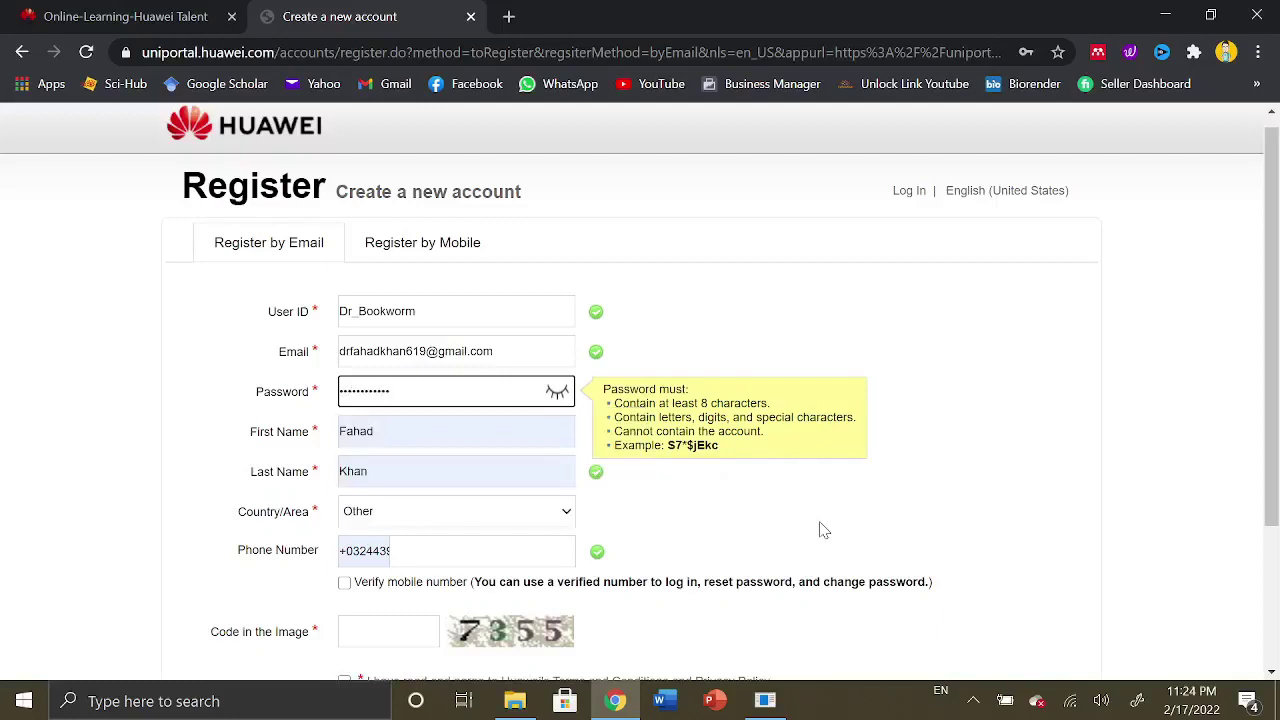
Change the phone number's leading zero to the +92 country code
left_click(1062, 453)
scroll(1064, 455, "down", 2)
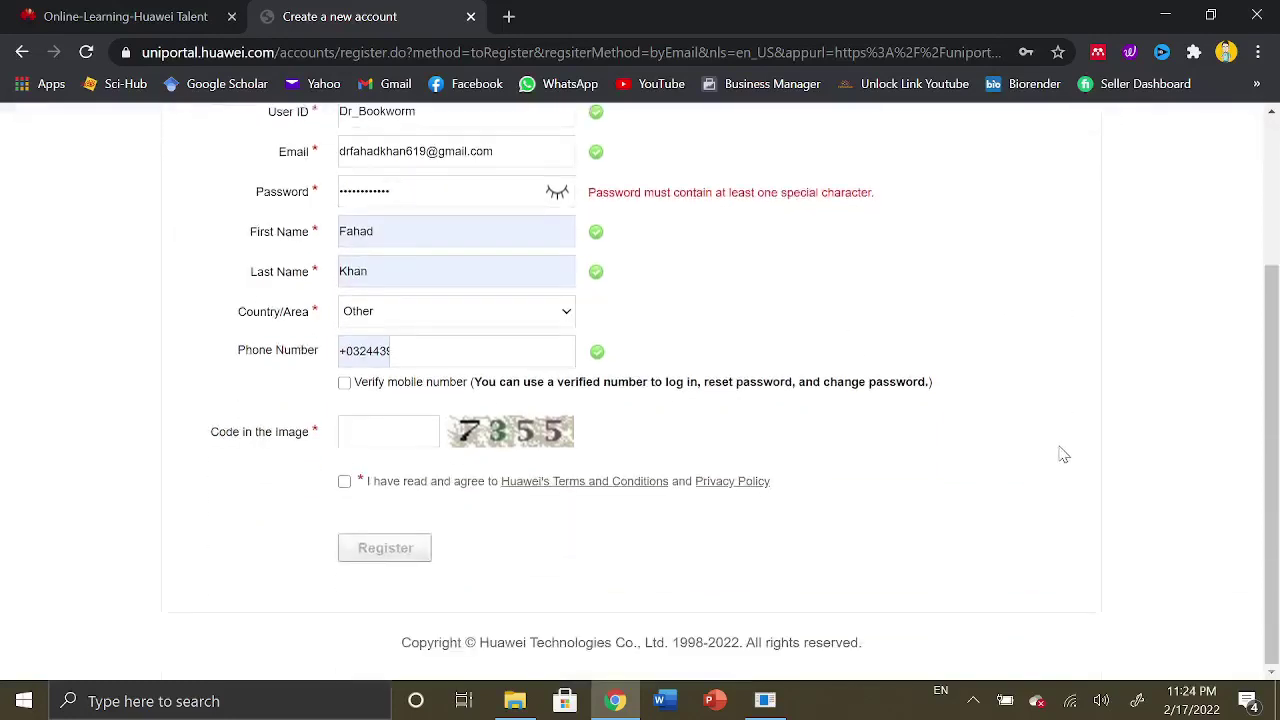
left_click(365, 351)
key("Home")
key("Right")
key("Delete")
type("92")
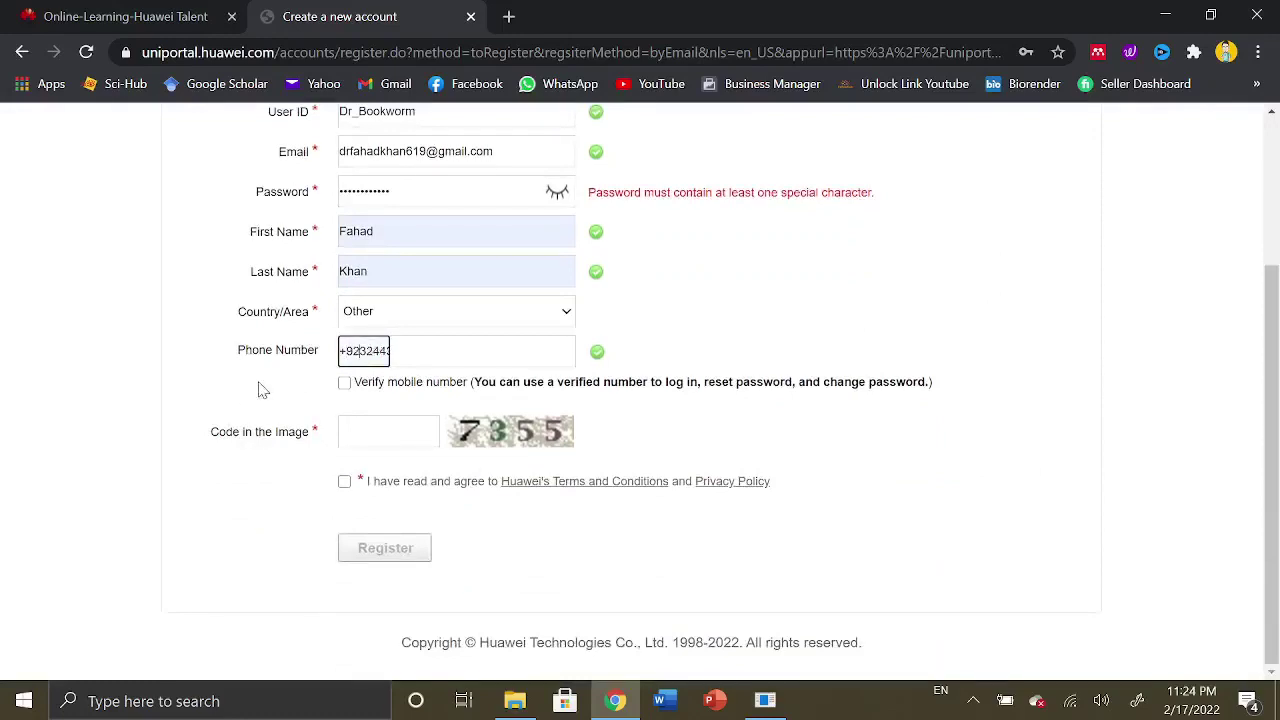
left_click(348, 392)
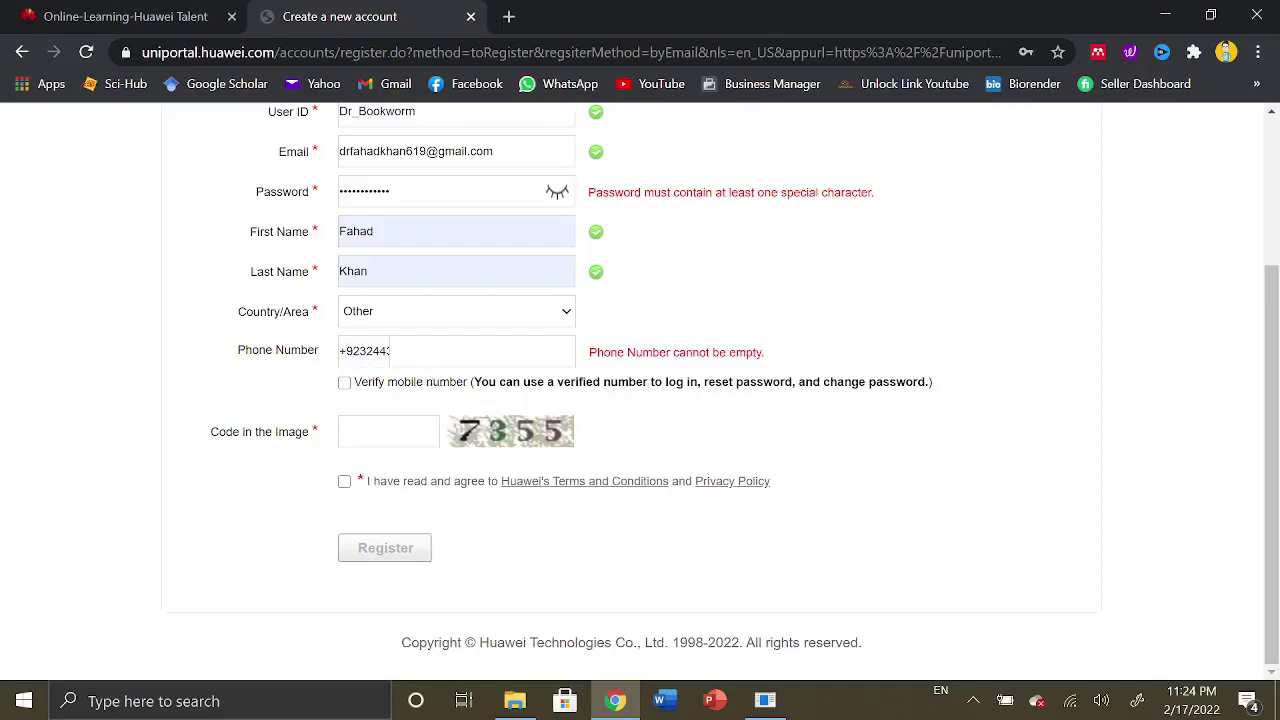
Enter the mobile number after +92 and turn on mobile number verification
left_click(380, 351)
key("Right")
key("Right")
key("Right")
key("BackSpace")
key("BackSpace")
key("BackSpace")
key("BackSpace")
key("BackSpace")
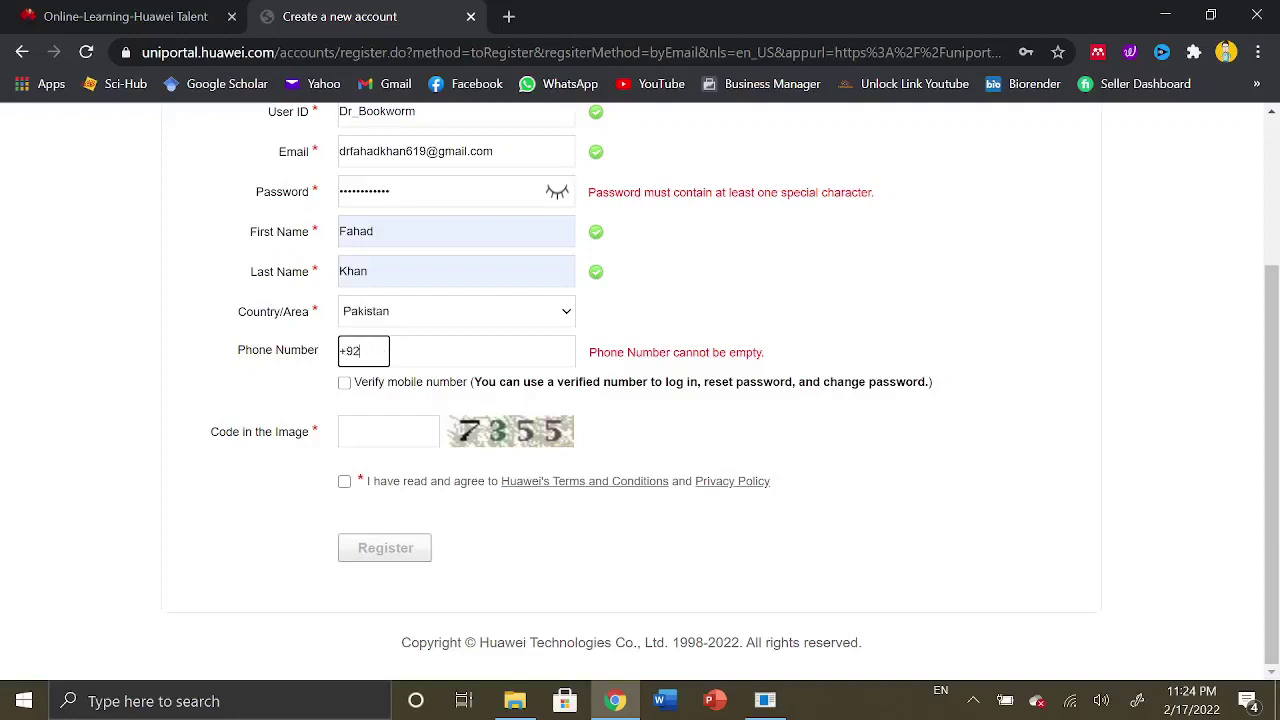
left_click(480, 351)
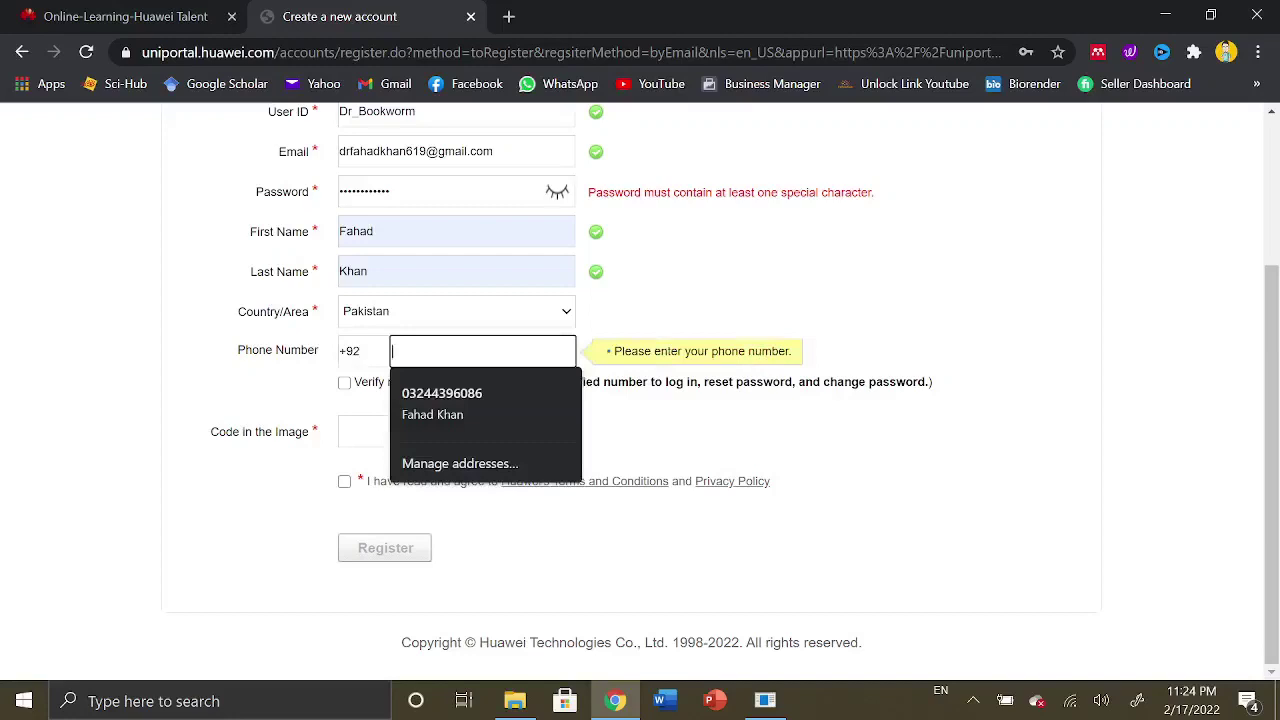
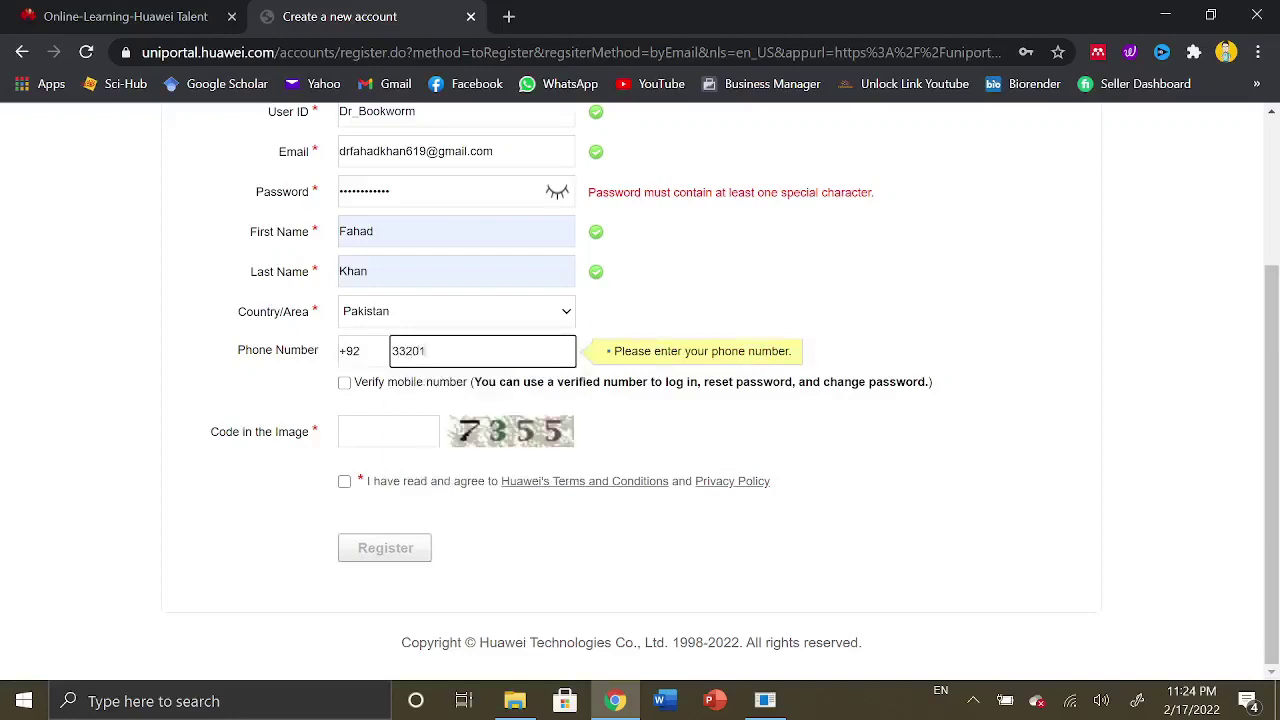
left_click(344, 382)
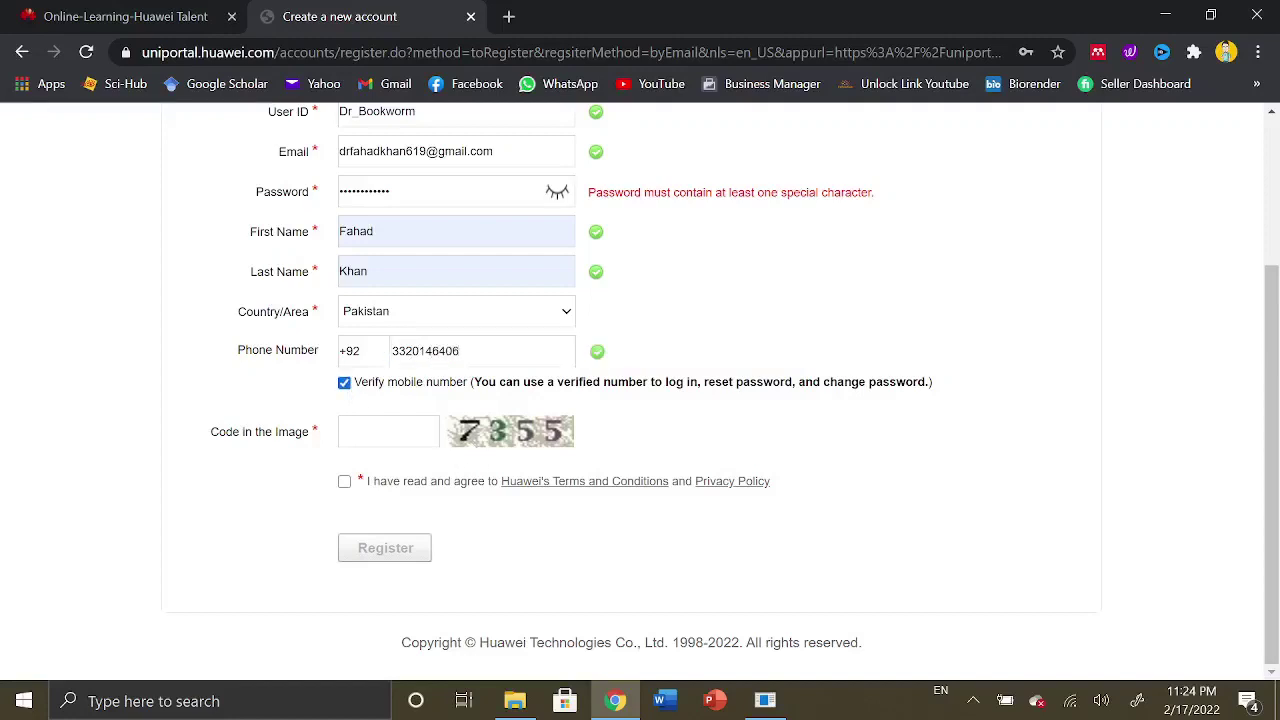
left_click(388, 431)
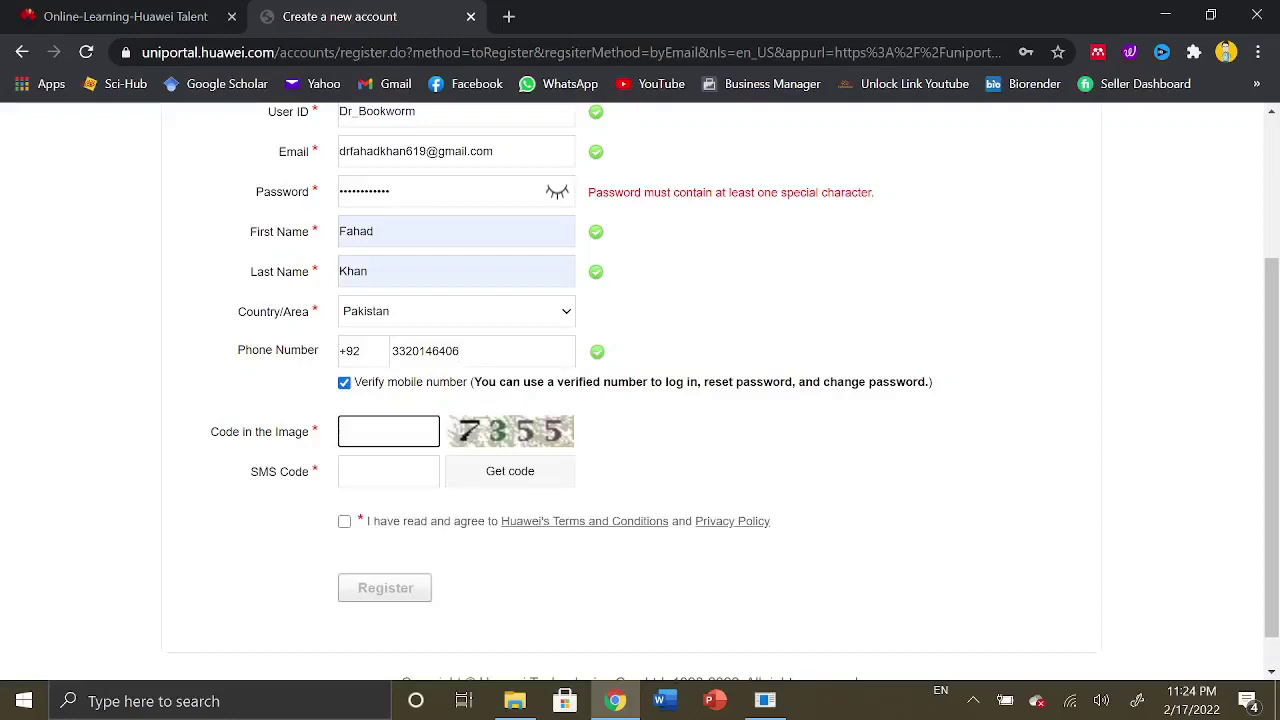
Enter the image code and the texted SMS code, accept the terms, and submit the registration
left_click(363, 461)
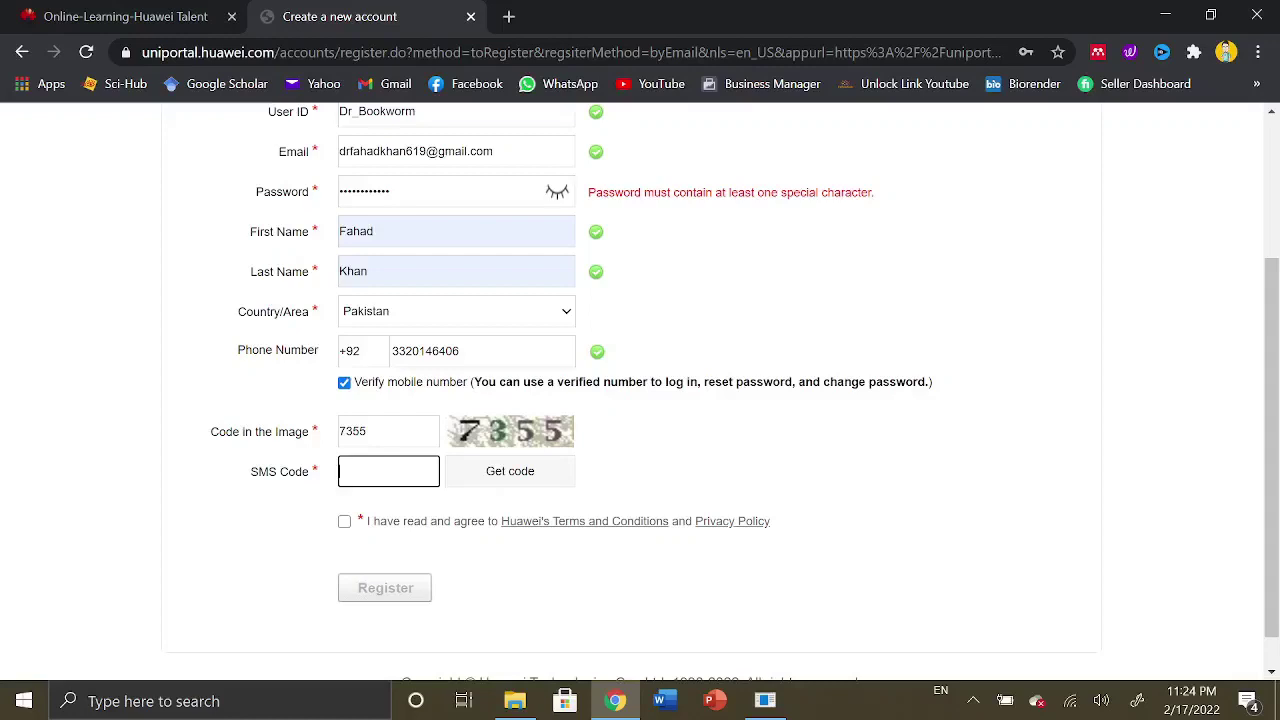
left_click(518, 480)
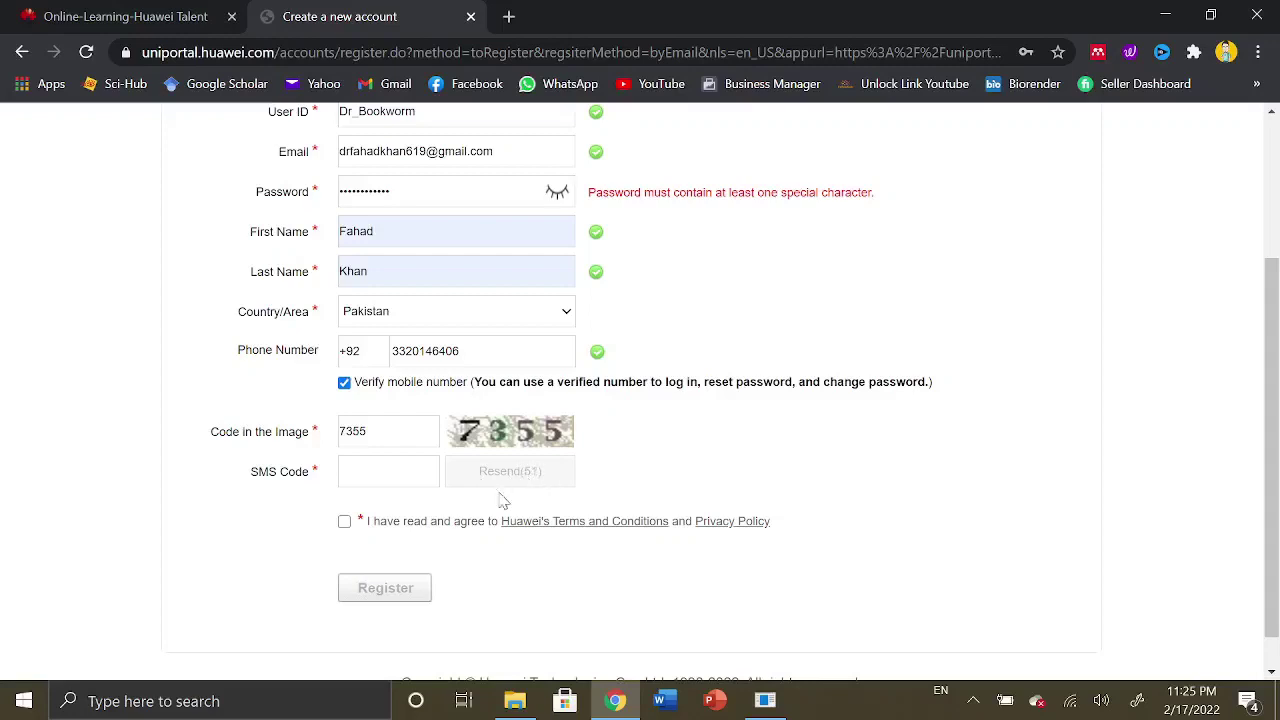
left_click(388, 471)
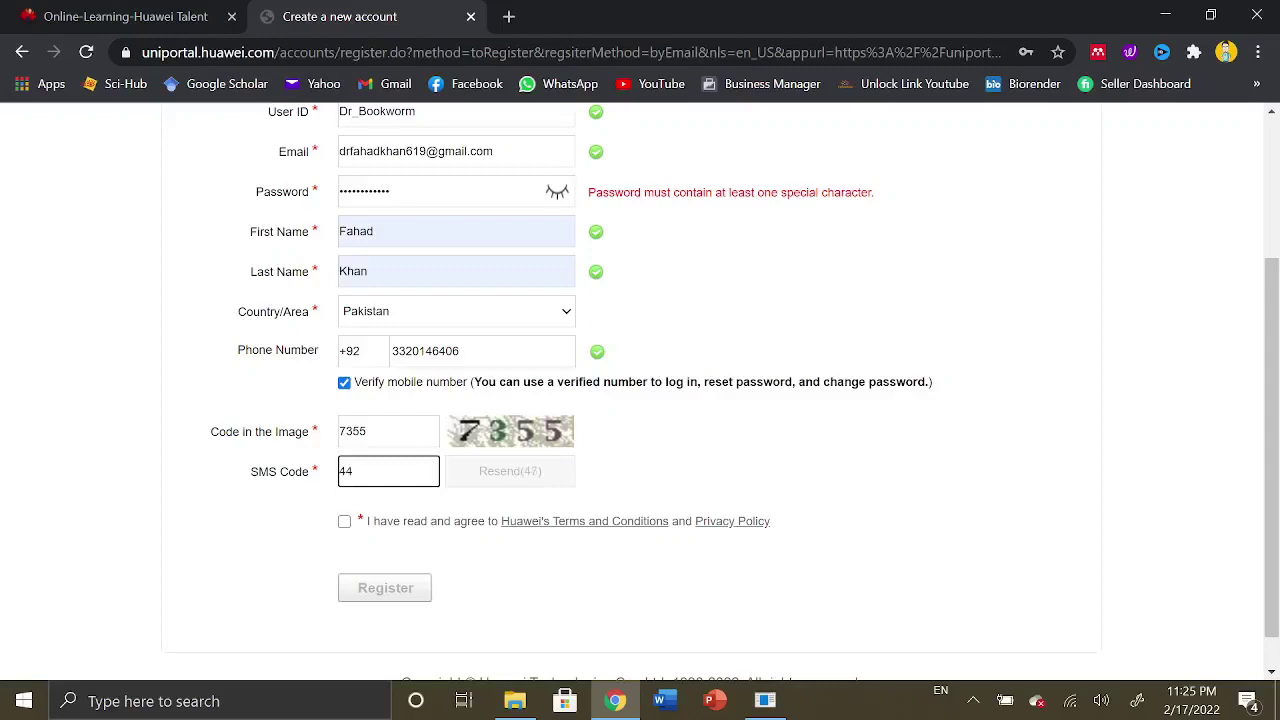
left_click(344, 521)
left_click(394, 599)
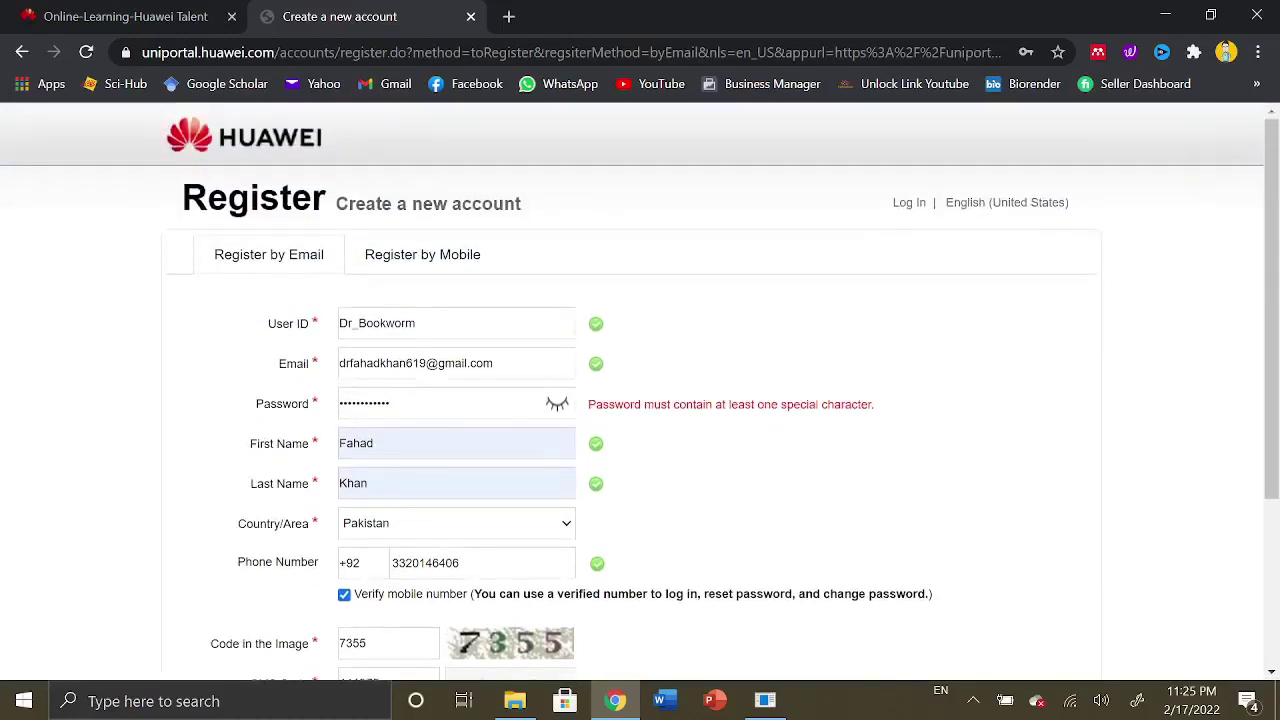
Add a character to the password, resubmit the registration, and decline saving the password
left_click(390, 403)
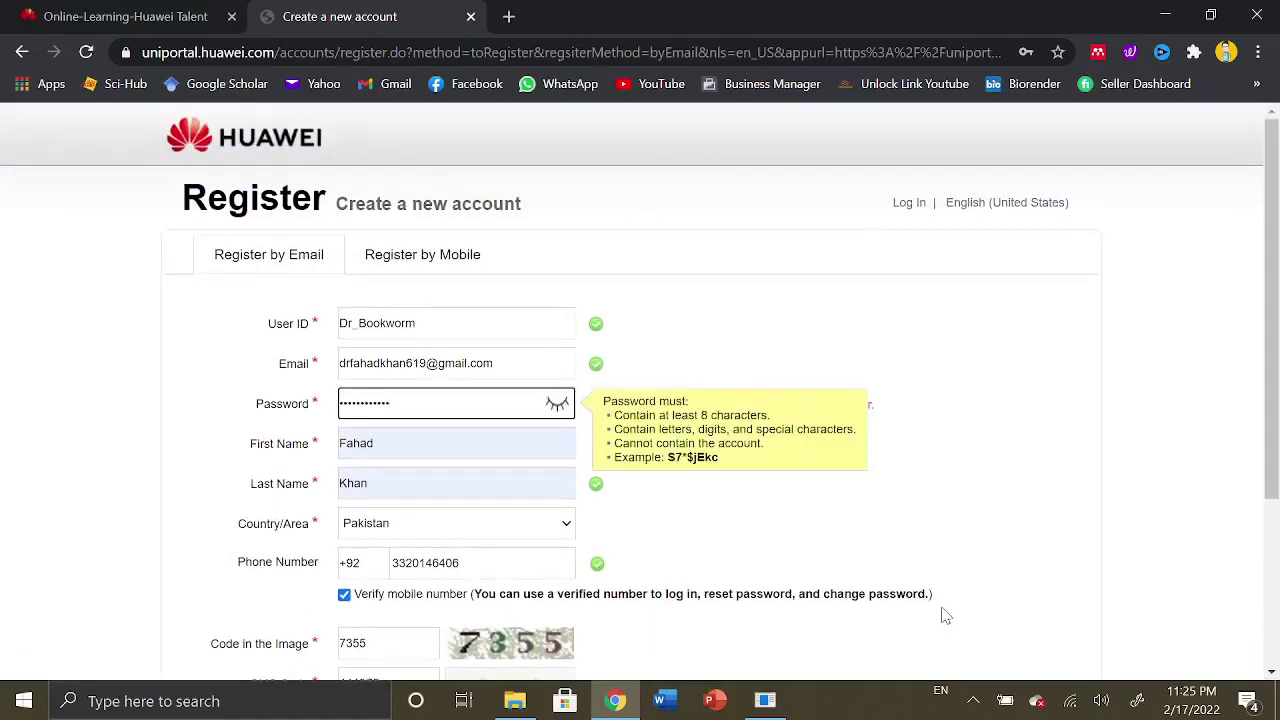
type("1")
scroll(970, 468, "down", 3)
left_click(370, 547)
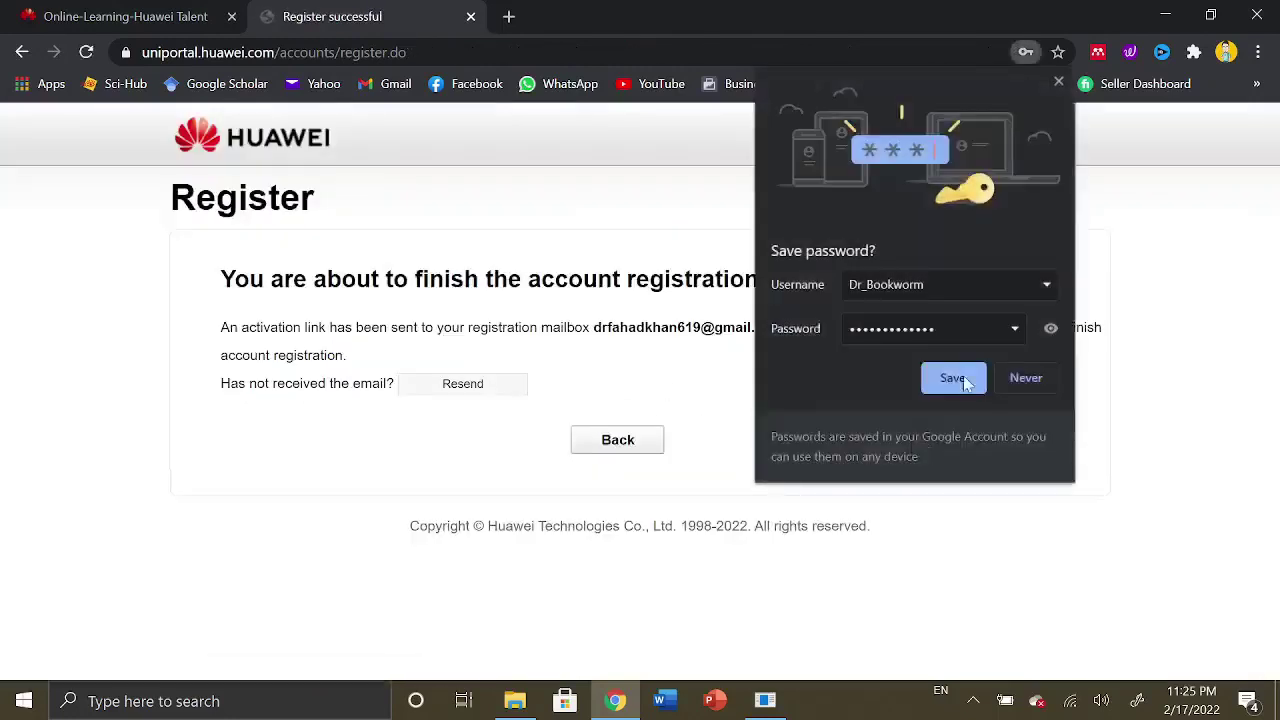
left_click(1030, 380)
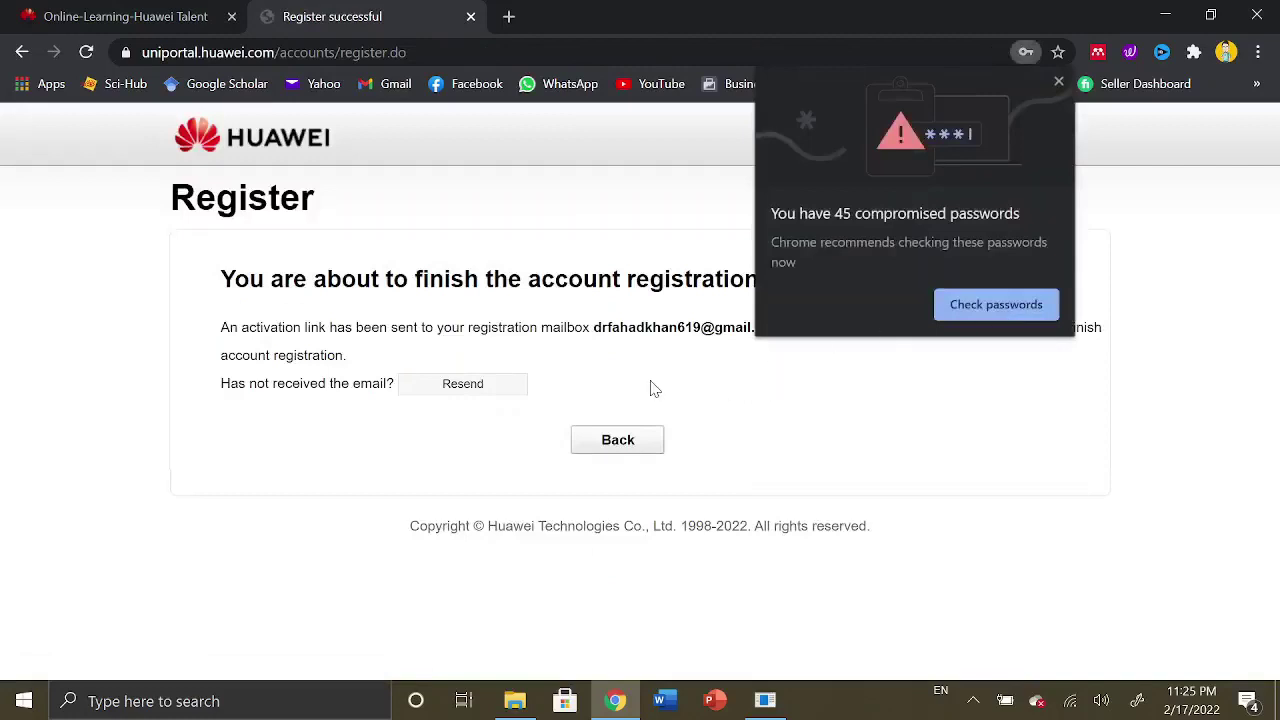
left_click(1059, 81)
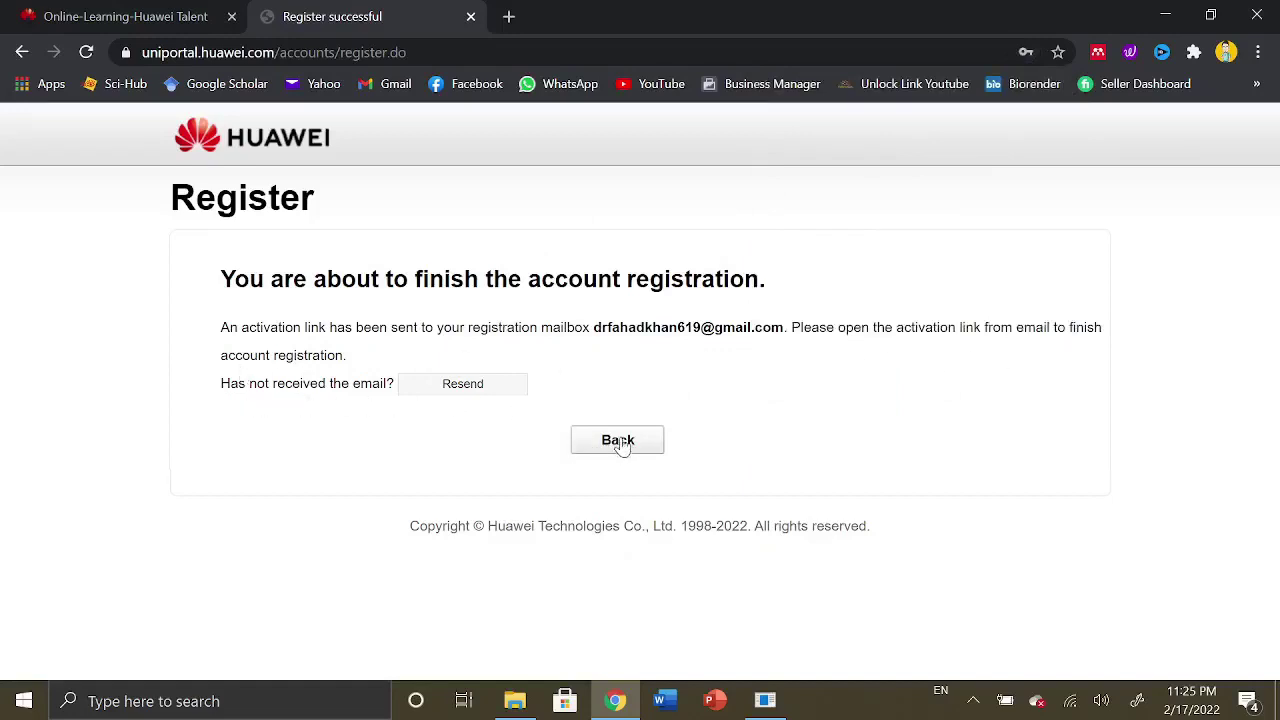
In a new tab, open the Huawei activation email in Gmail, follow its link, and stay on the email
left_click(509, 16)
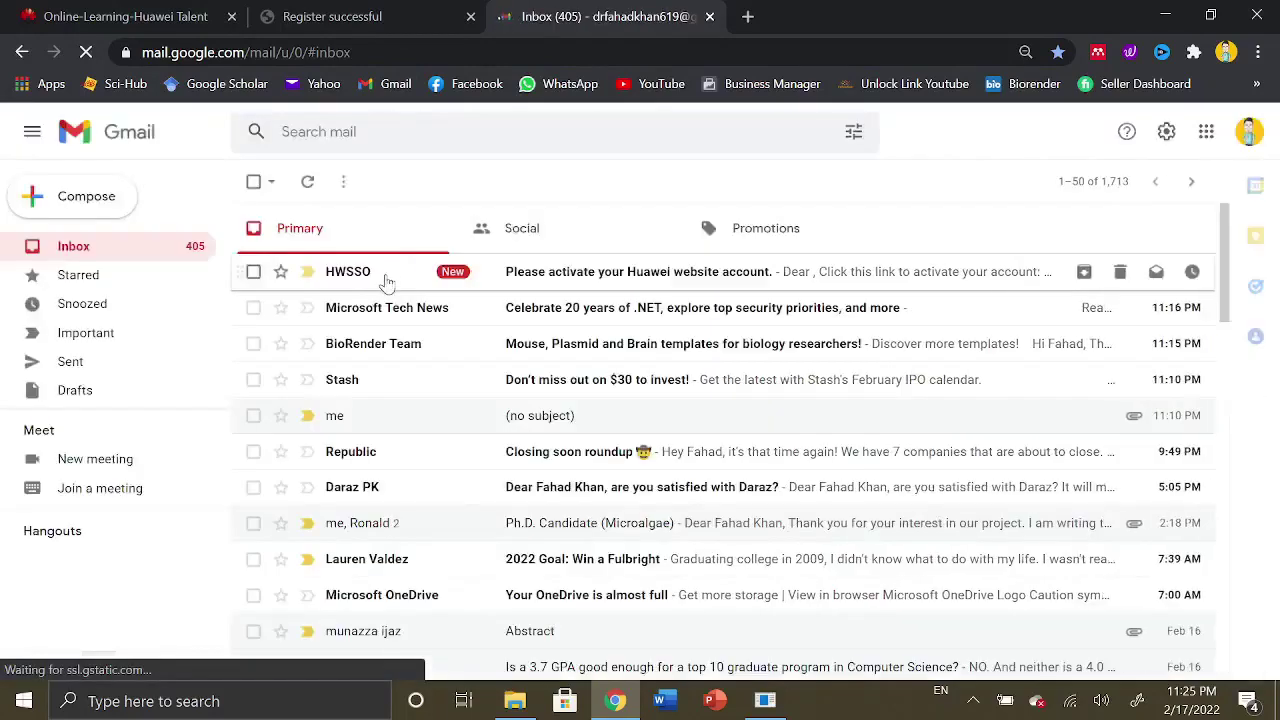
left_click(387, 281)
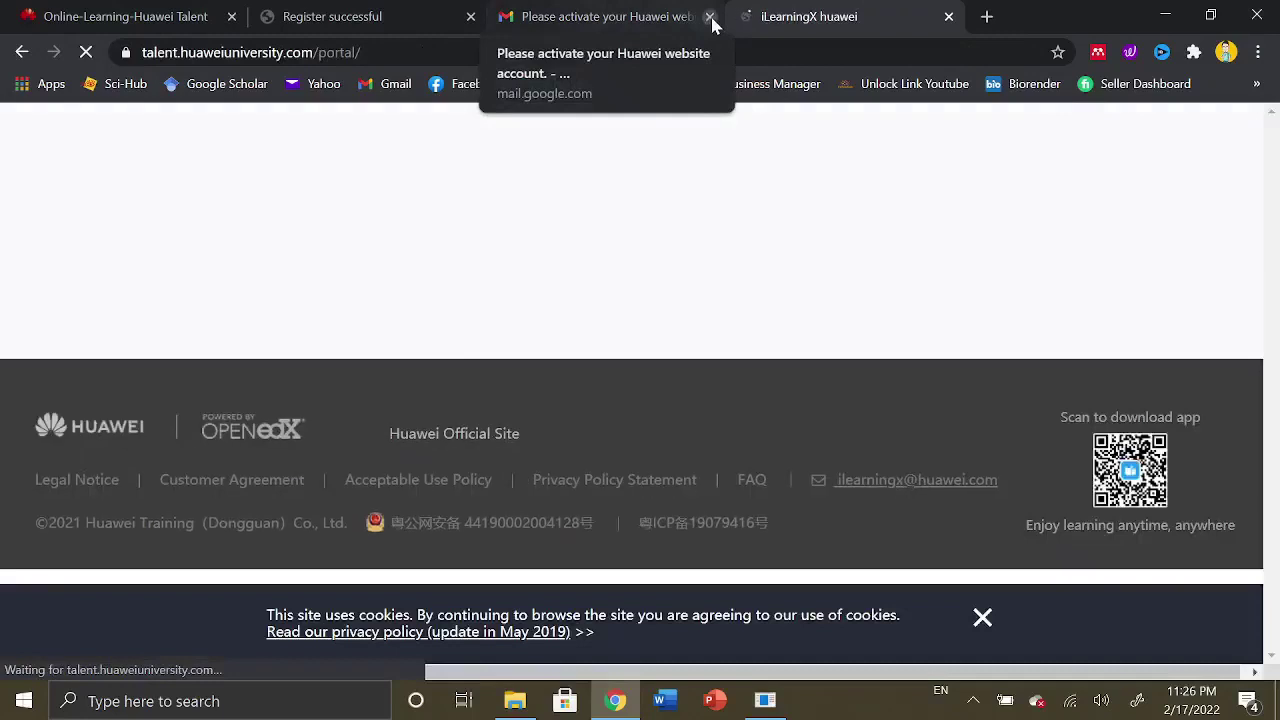
left_click(710, 18)
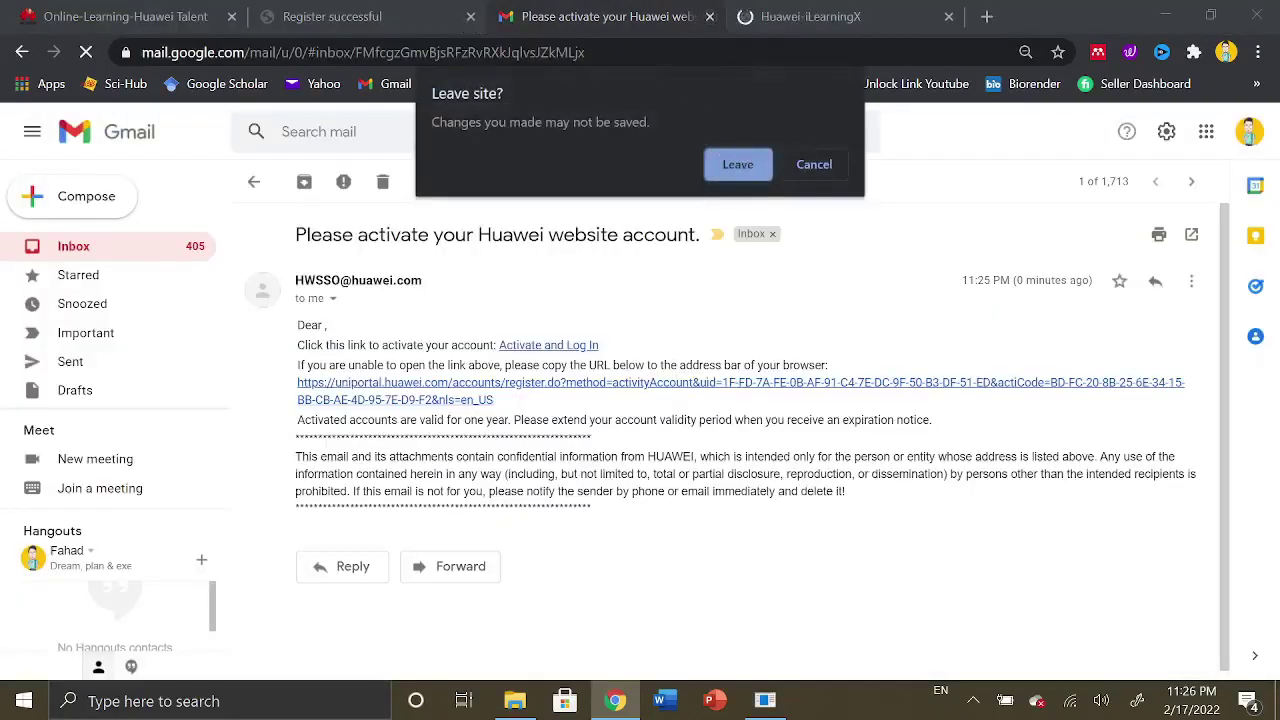
left_click(810, 164)
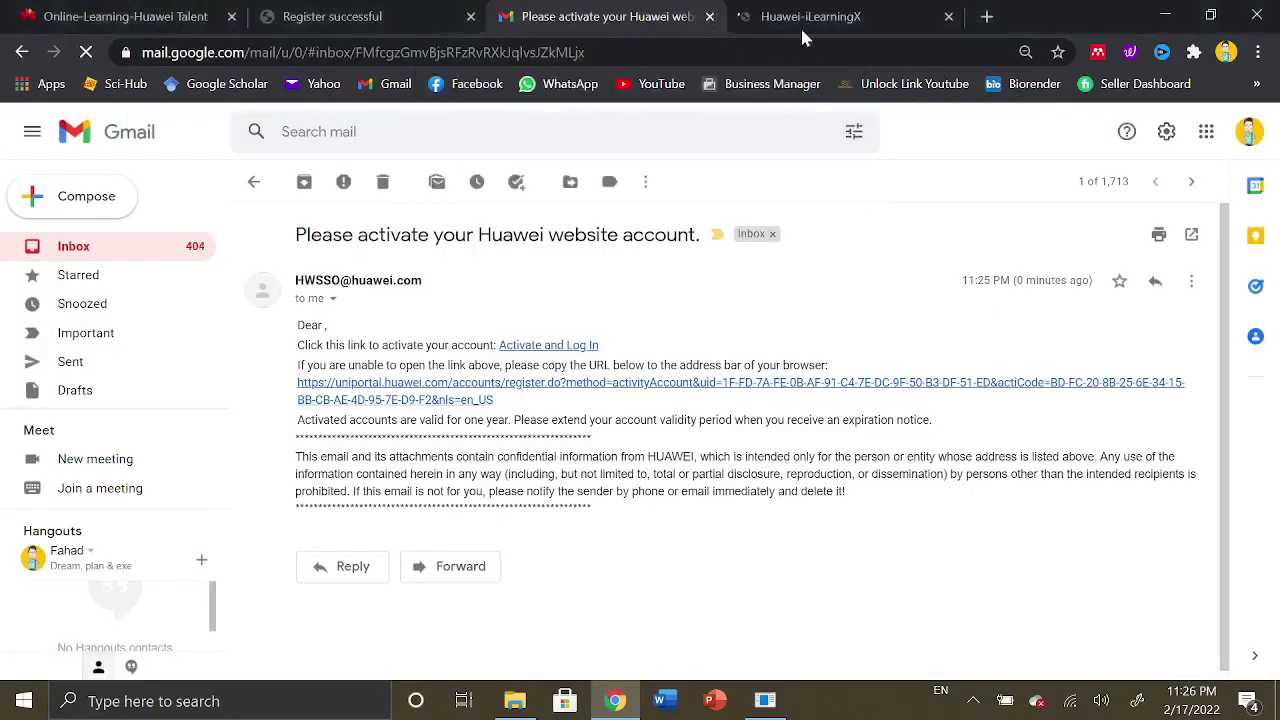
Switch to the iLearningX portal tab and scroll through the Learning Course List
left_click(805, 21)
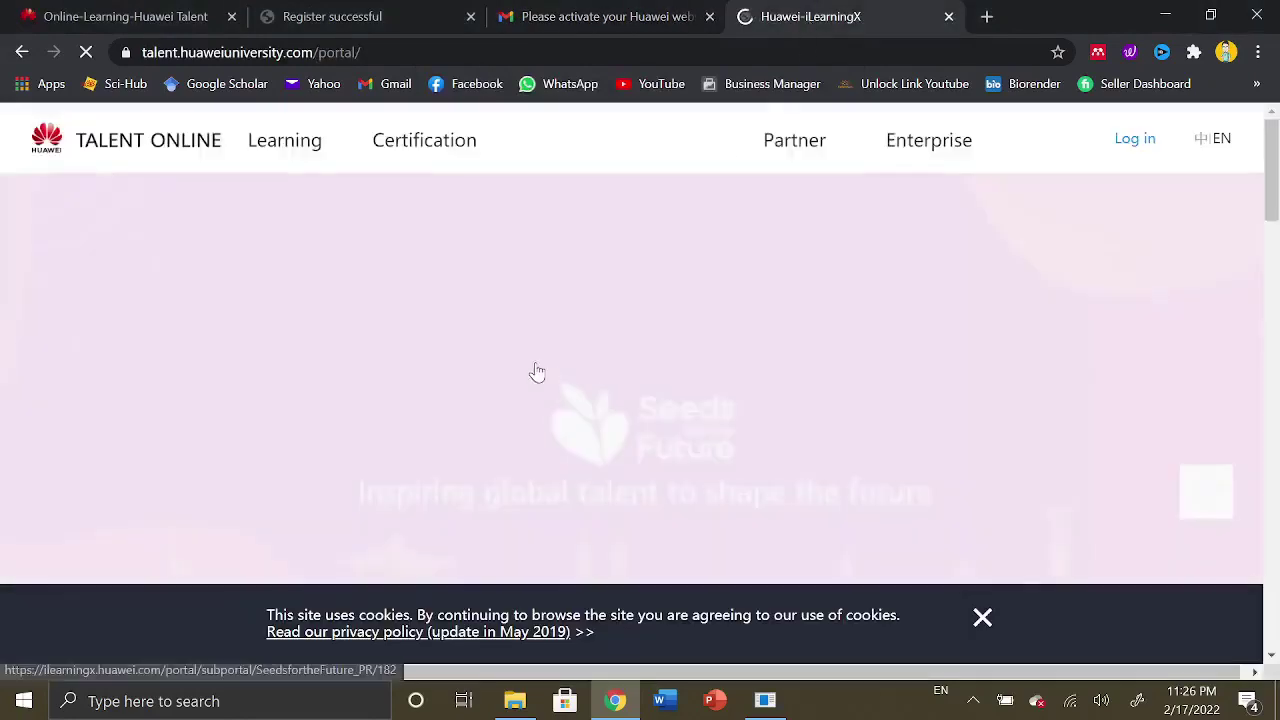
scroll(742, 322, "down", 5)
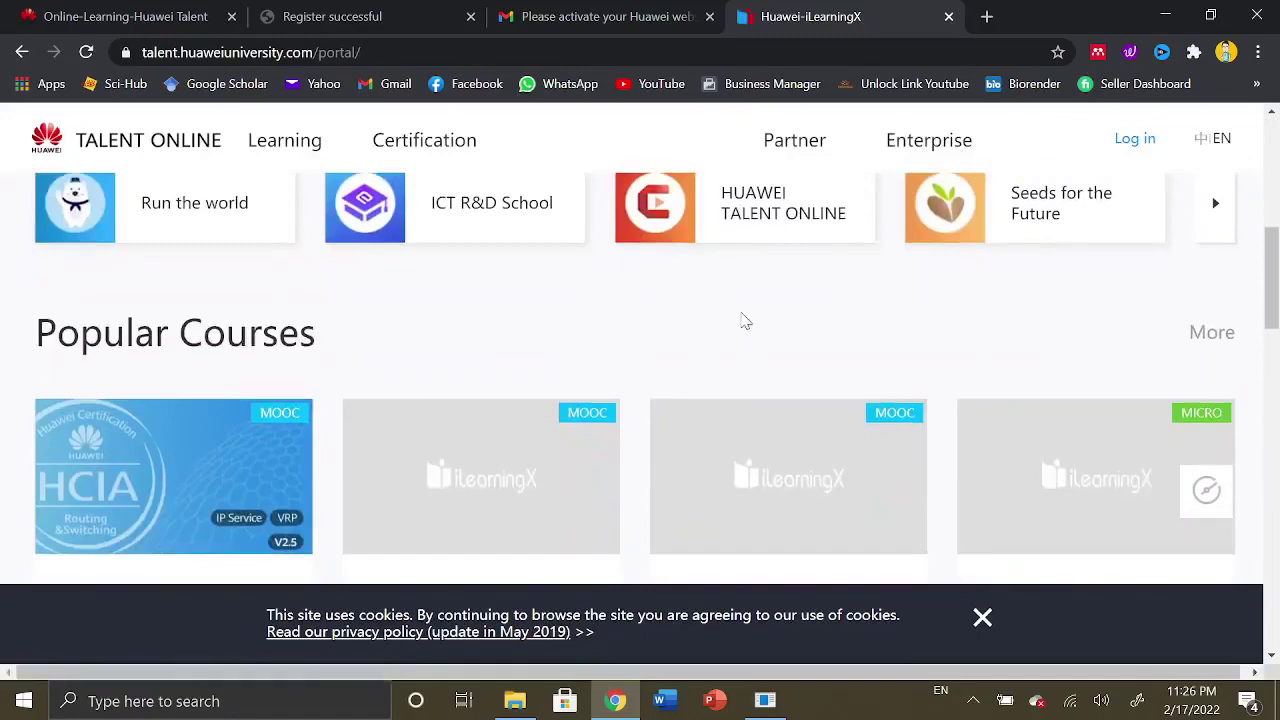
scroll(743, 321, "down", 2)
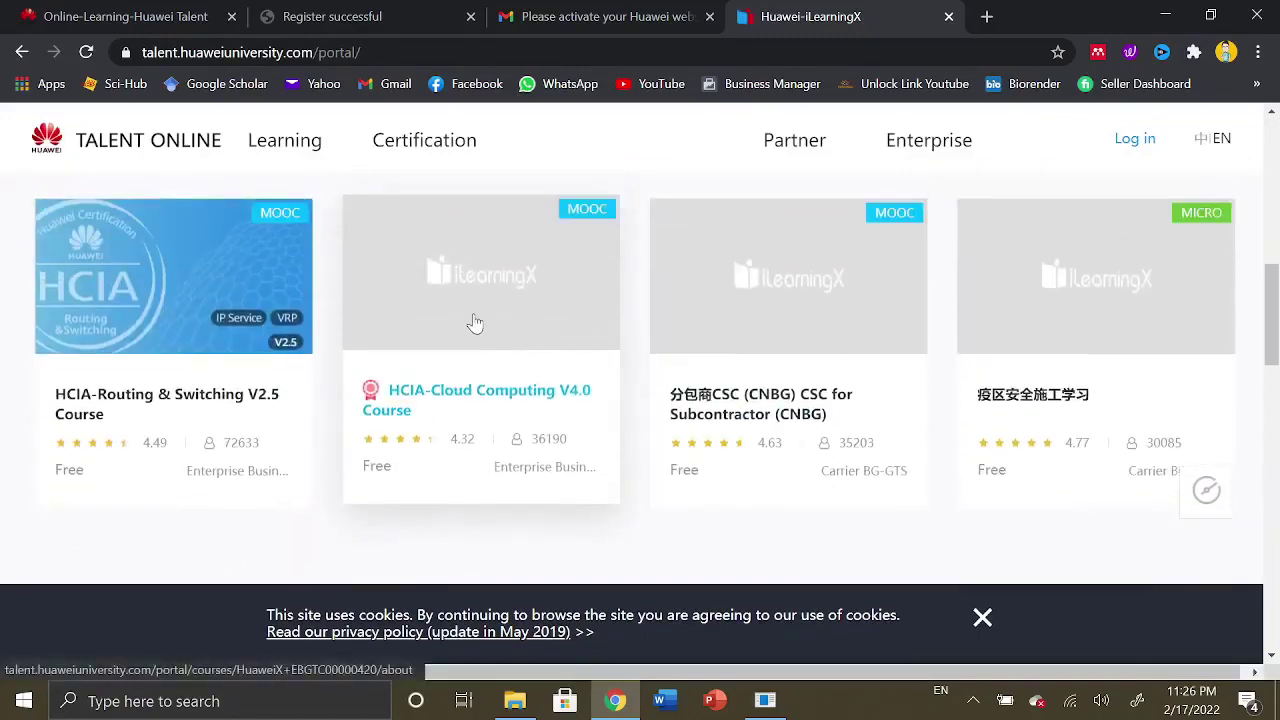
scroll(474, 323, "up", 2)
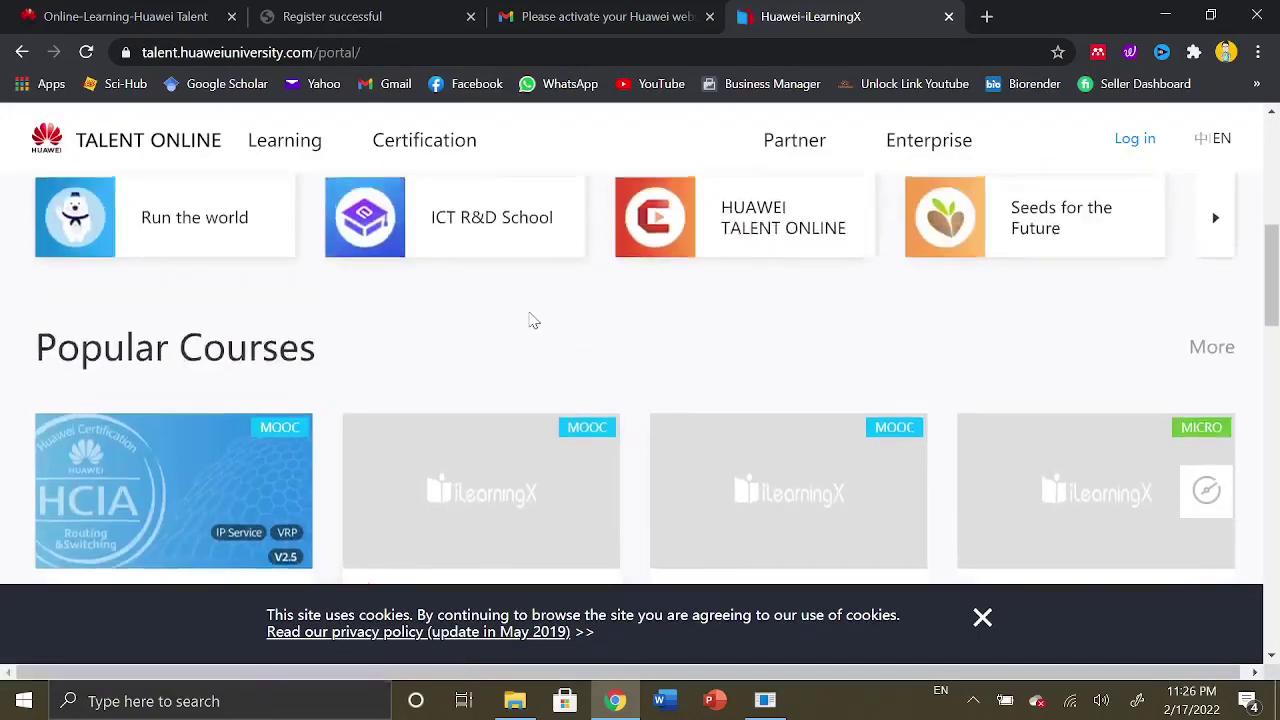
scroll(531, 320, "up", 5)
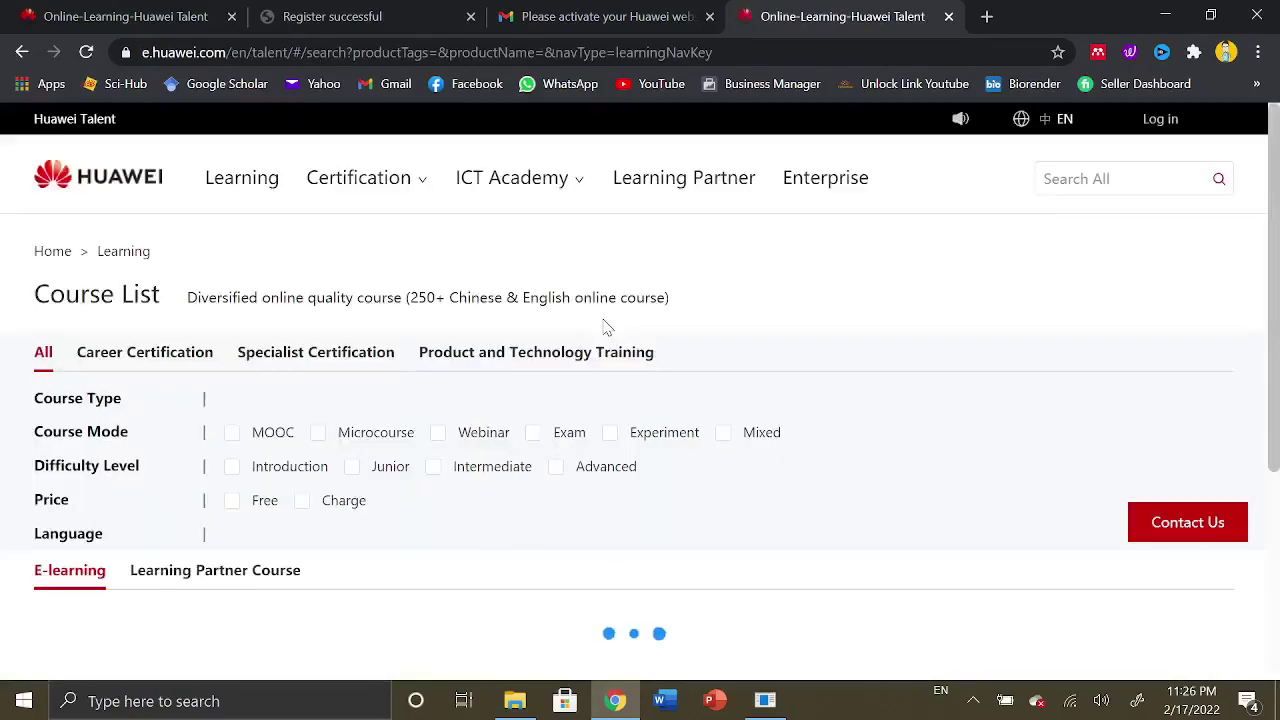
Check that My Course in the User Center is empty, then go back to the Home page
left_click(1159, 120)
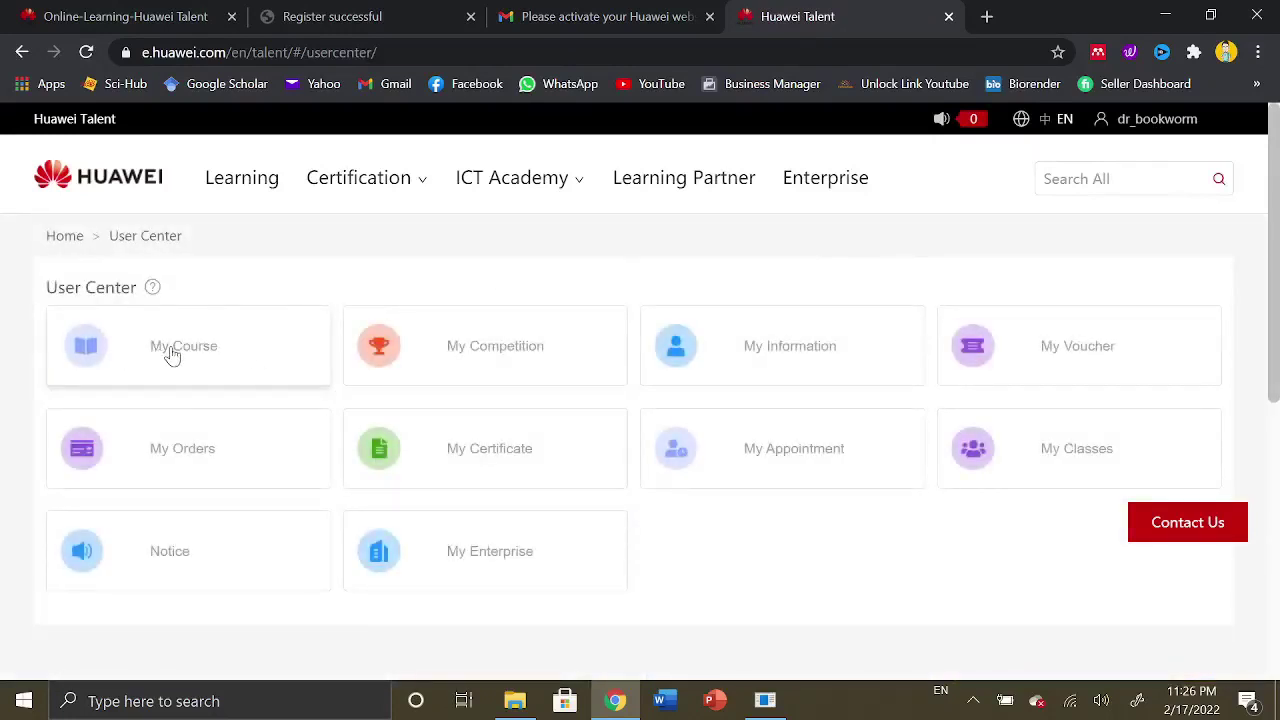
left_click(172, 352)
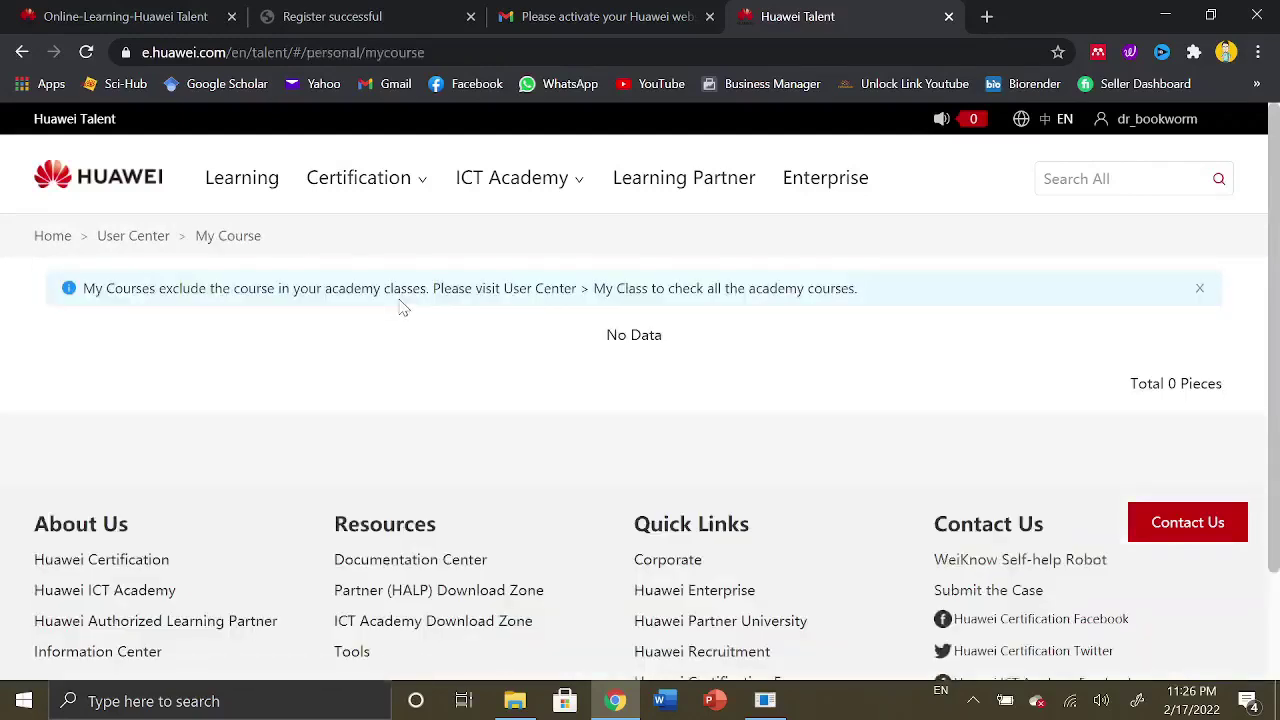
left_click(132, 240)
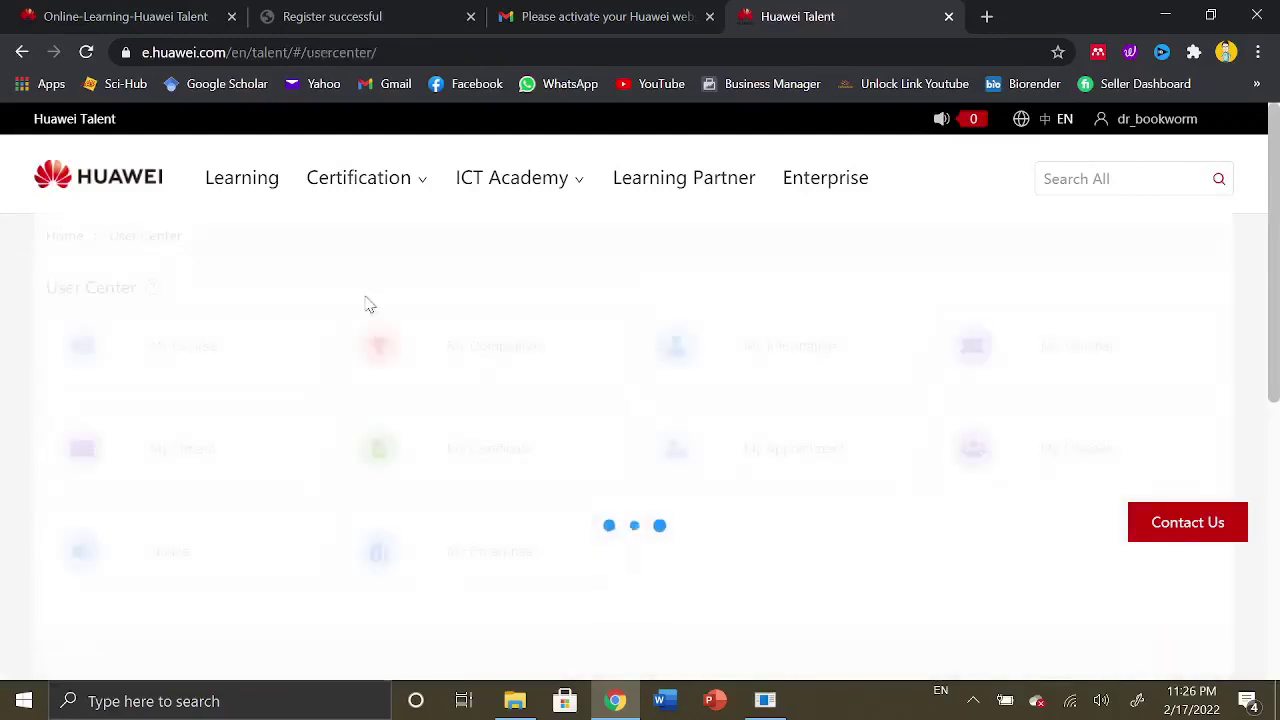
scroll(371, 288, "down", 2)
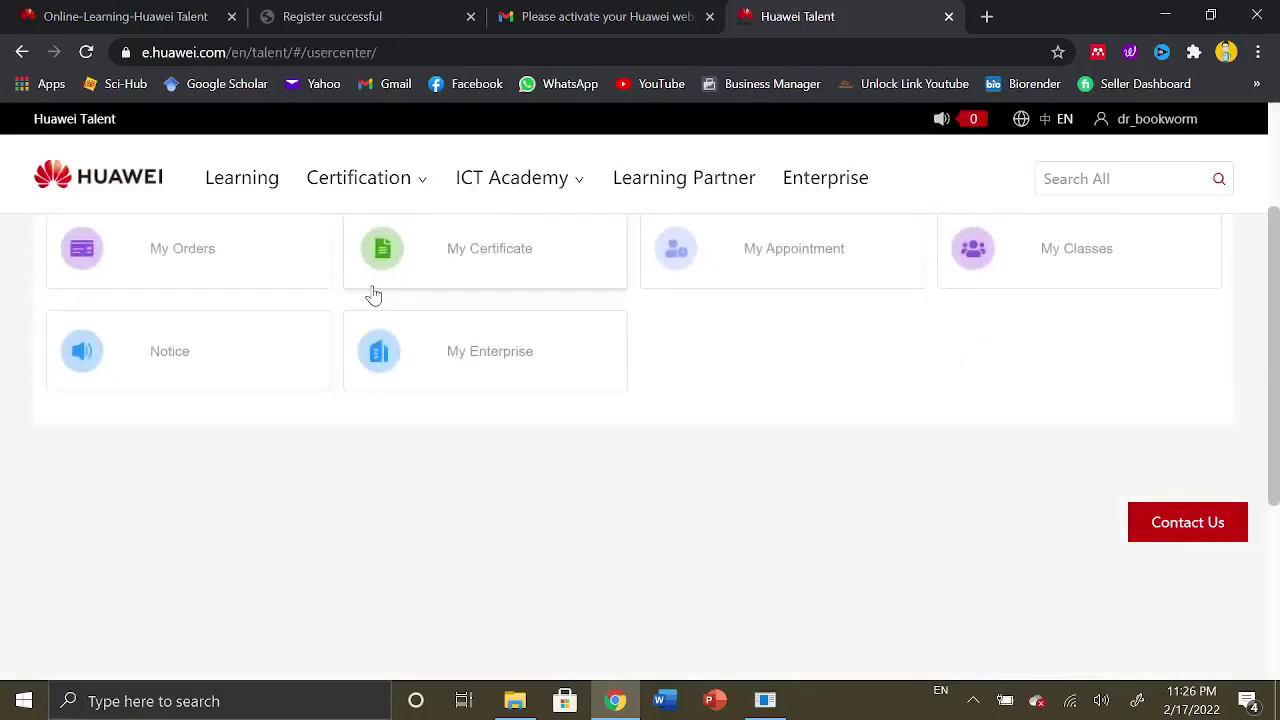
scroll(300, 260, "up", 2)
left_click(65, 238)
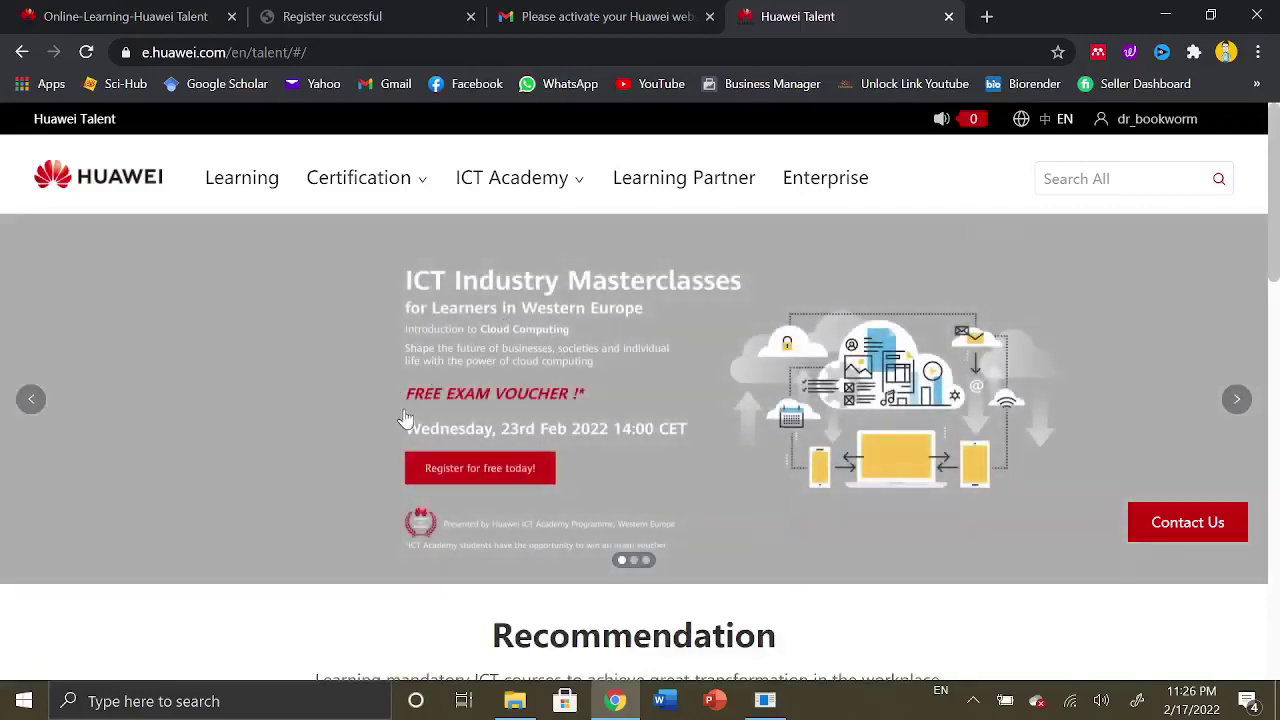
scroll(403, 420, "down", 4)
Go to Learning and open the Computer Networks Course card from the E-learning list
left_click(248, 197)
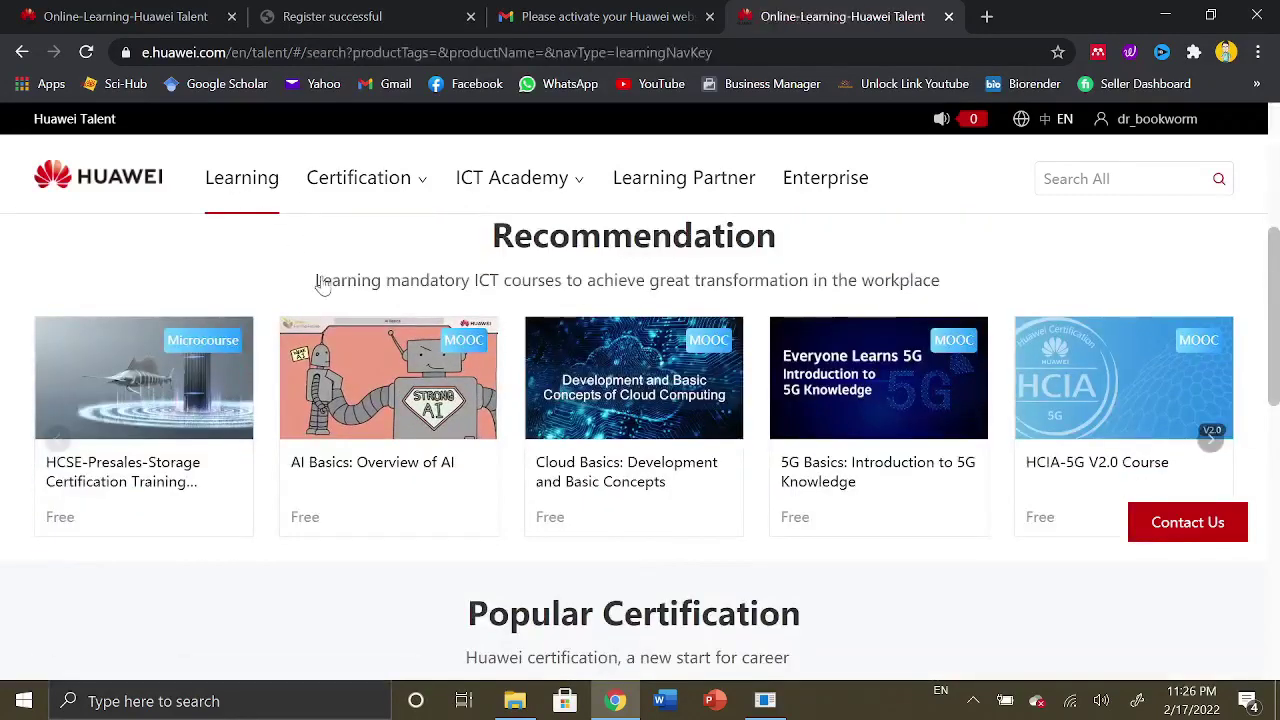
scroll(853, 350, "down", 3)
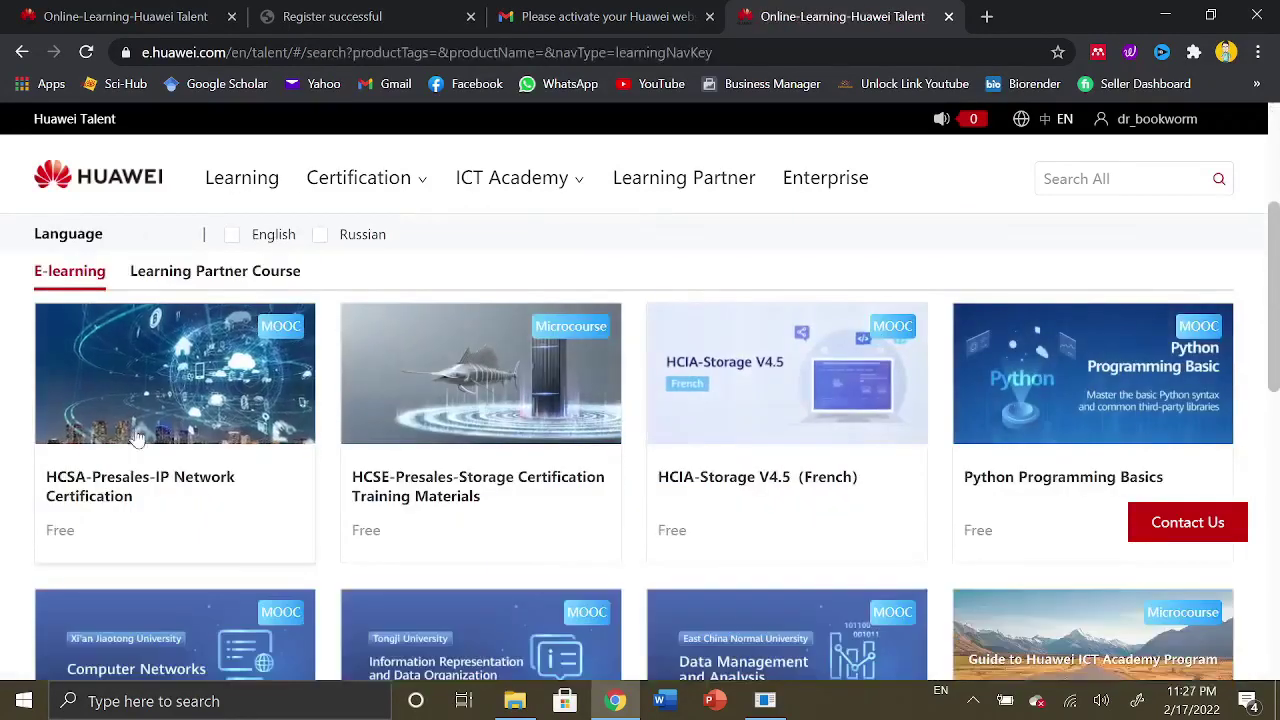
scroll(170, 475, "down", 2)
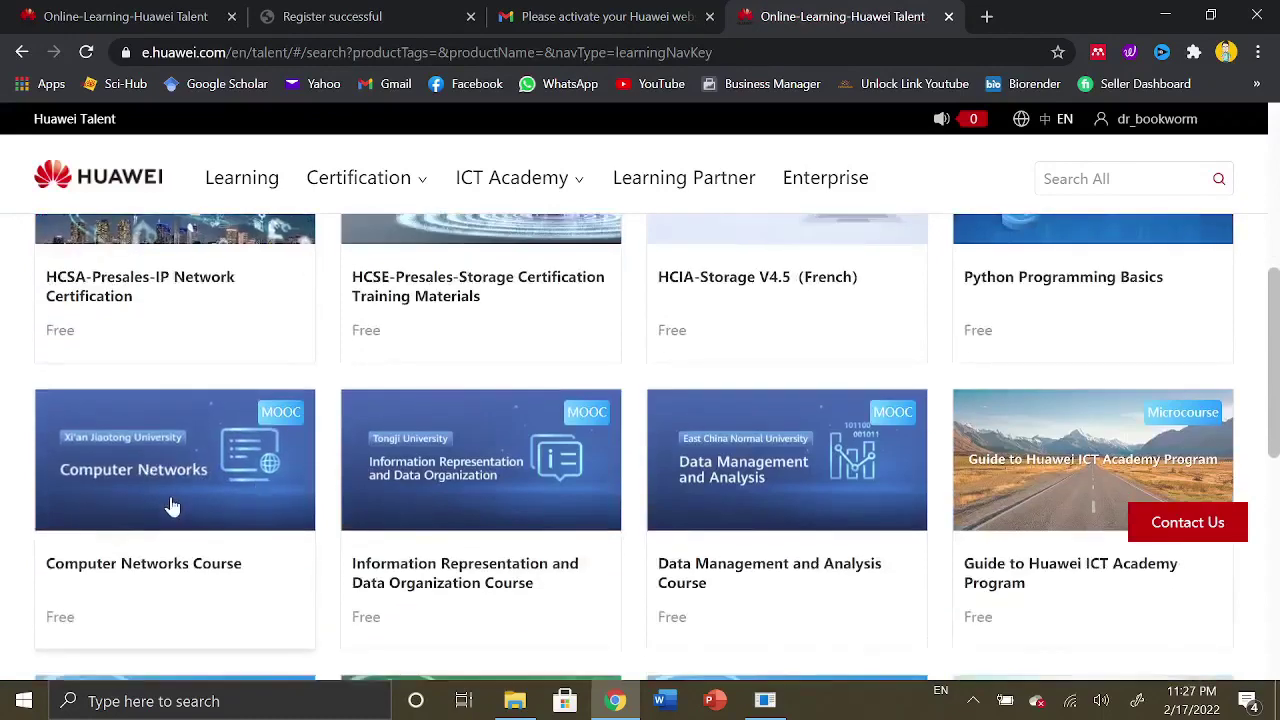
left_click(172, 507)
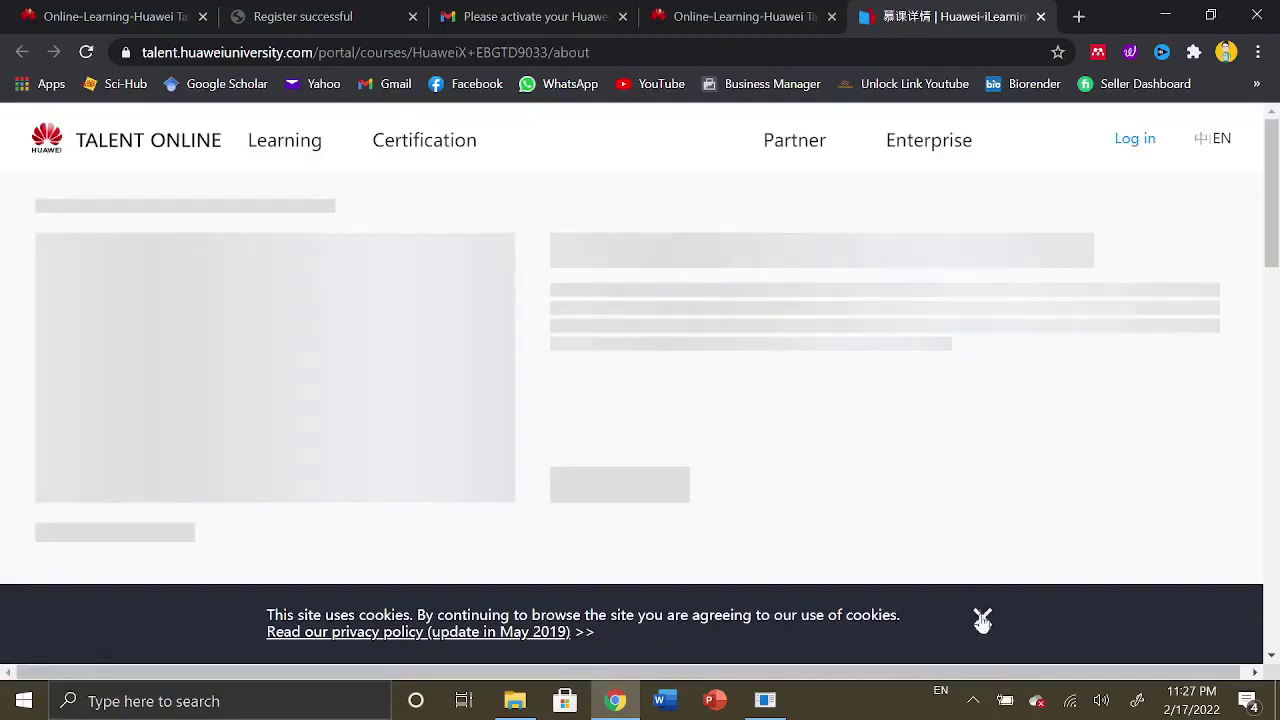
Dismiss the cookie notice, start Enroll Now, and authorize iLearningX to use the account details
left_click(983, 617)
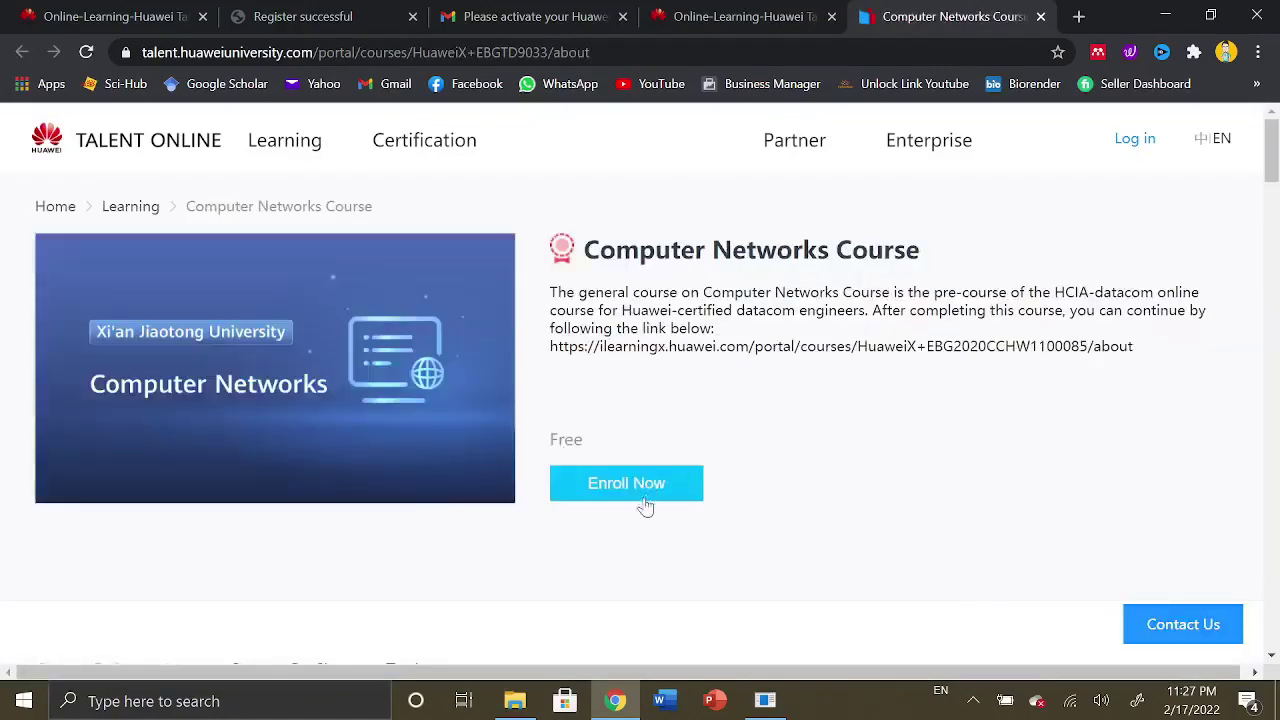
left_click(616, 490)
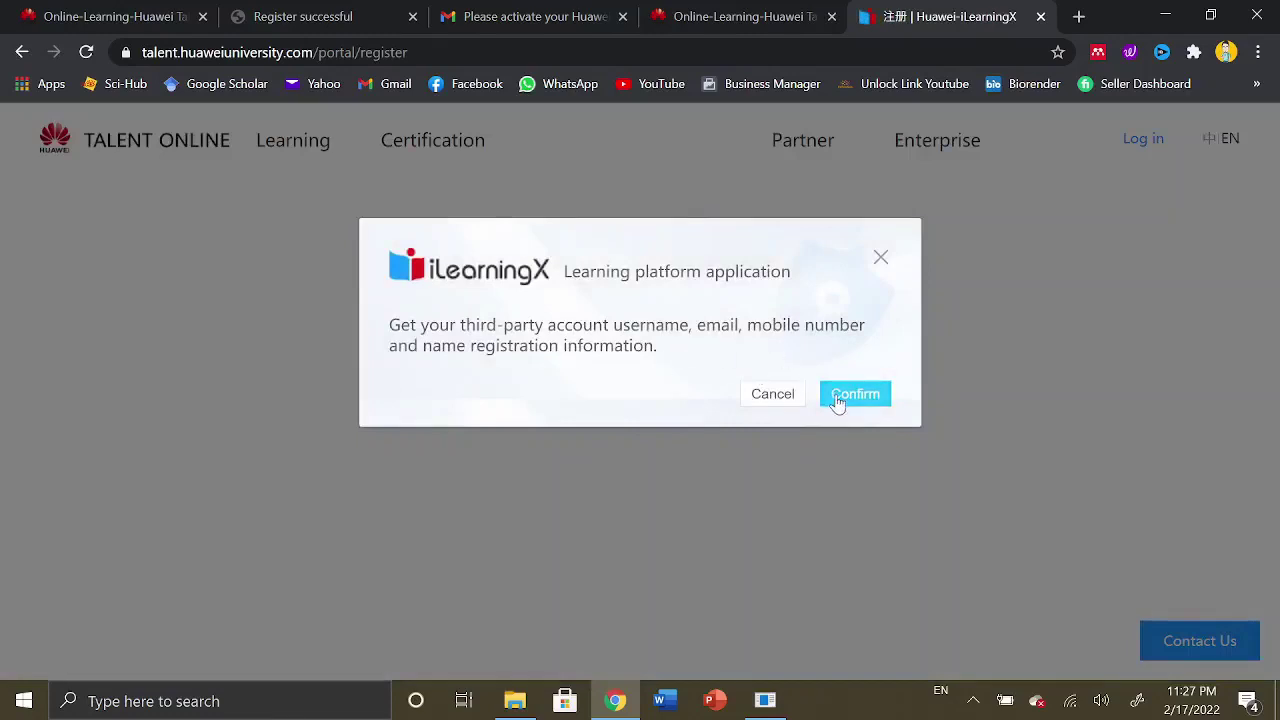
left_click(838, 400)
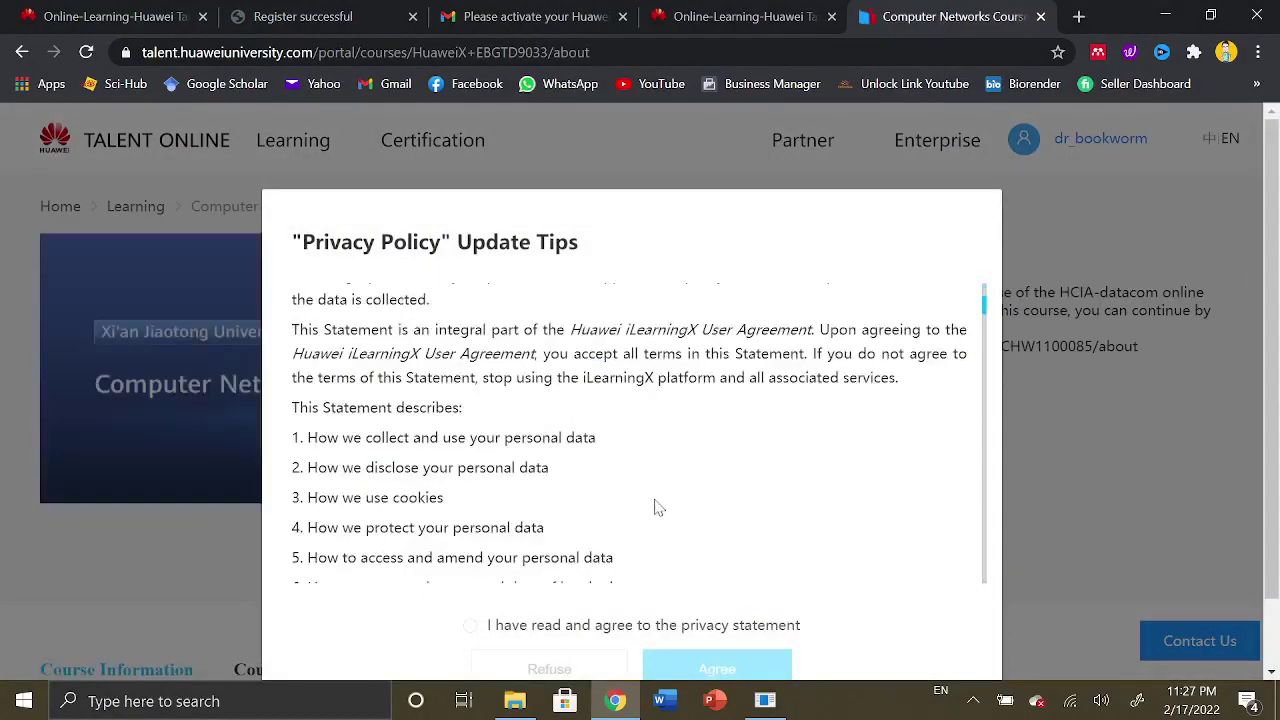
Tick the privacy statement checkbox and agree to the updated privacy policy
left_click(470, 548)
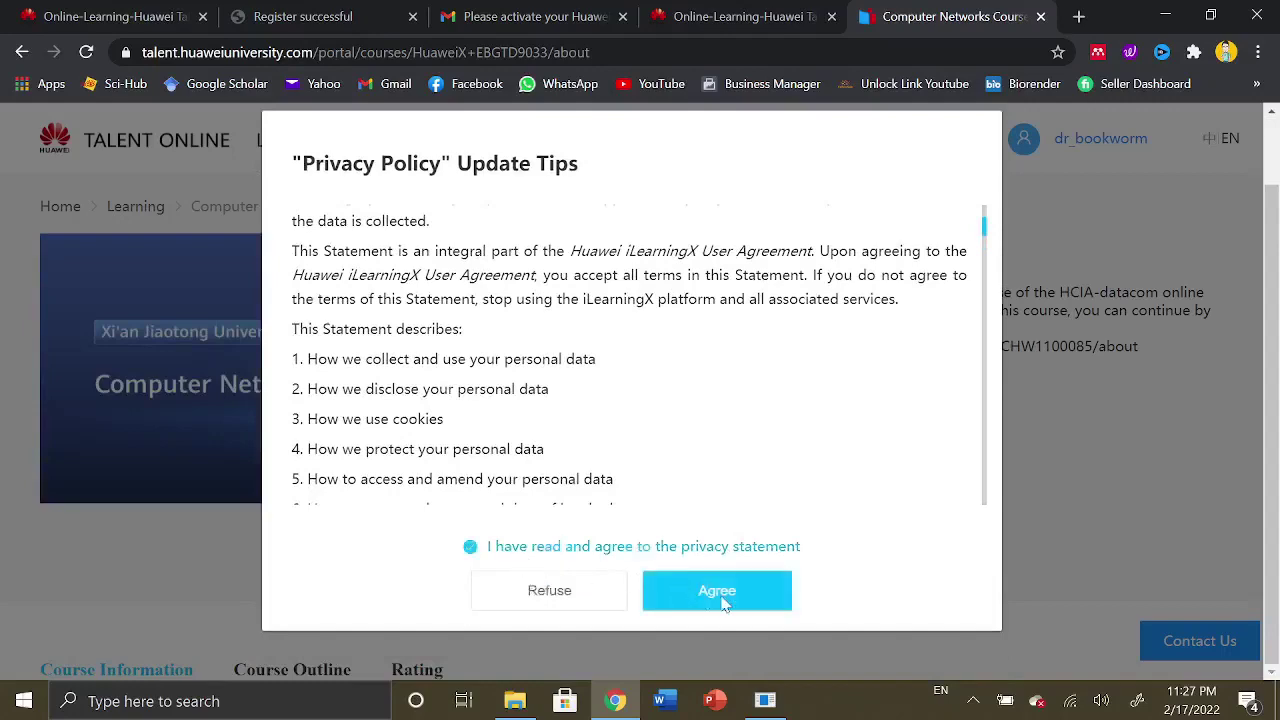
left_click(720, 592)
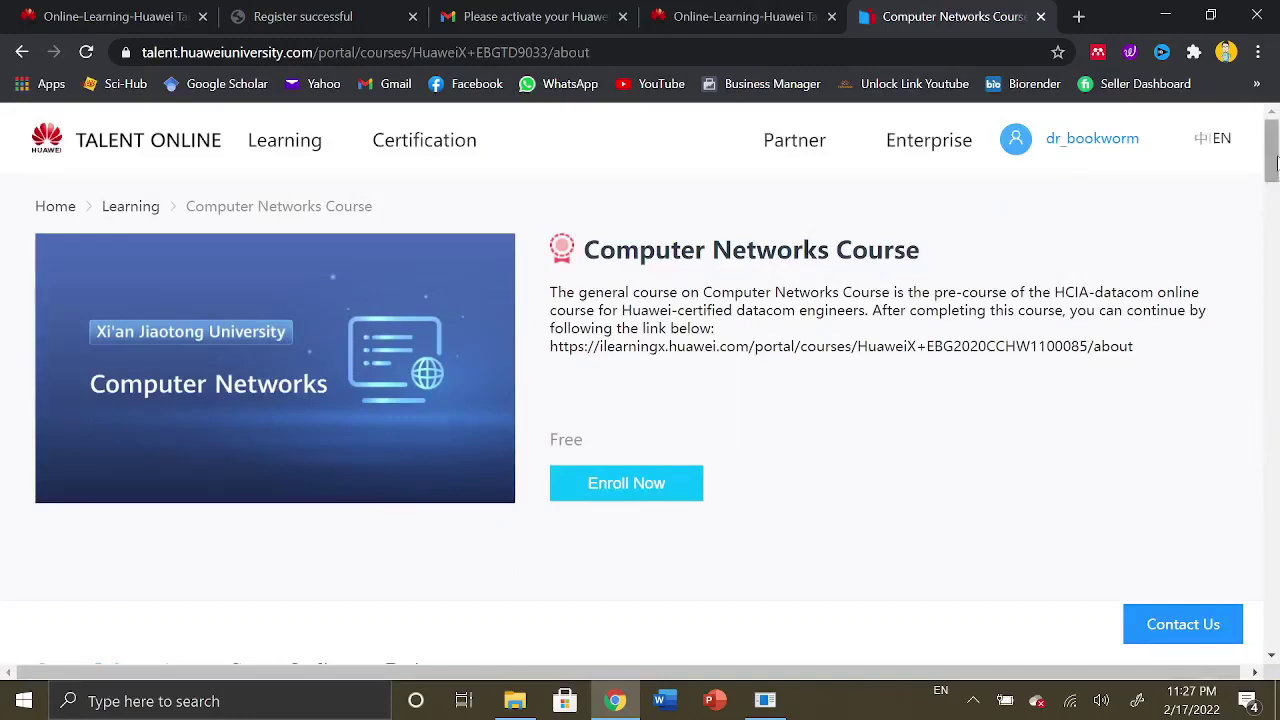
mouse_move(1274, 162)
left_mouse_down()
mouse_move(1274, 525)
mouse_move(1274, 150)
left_mouse_up()
Check the empty My Course list, then return to the Computer Networks course page
mouse_move(1086, 173)
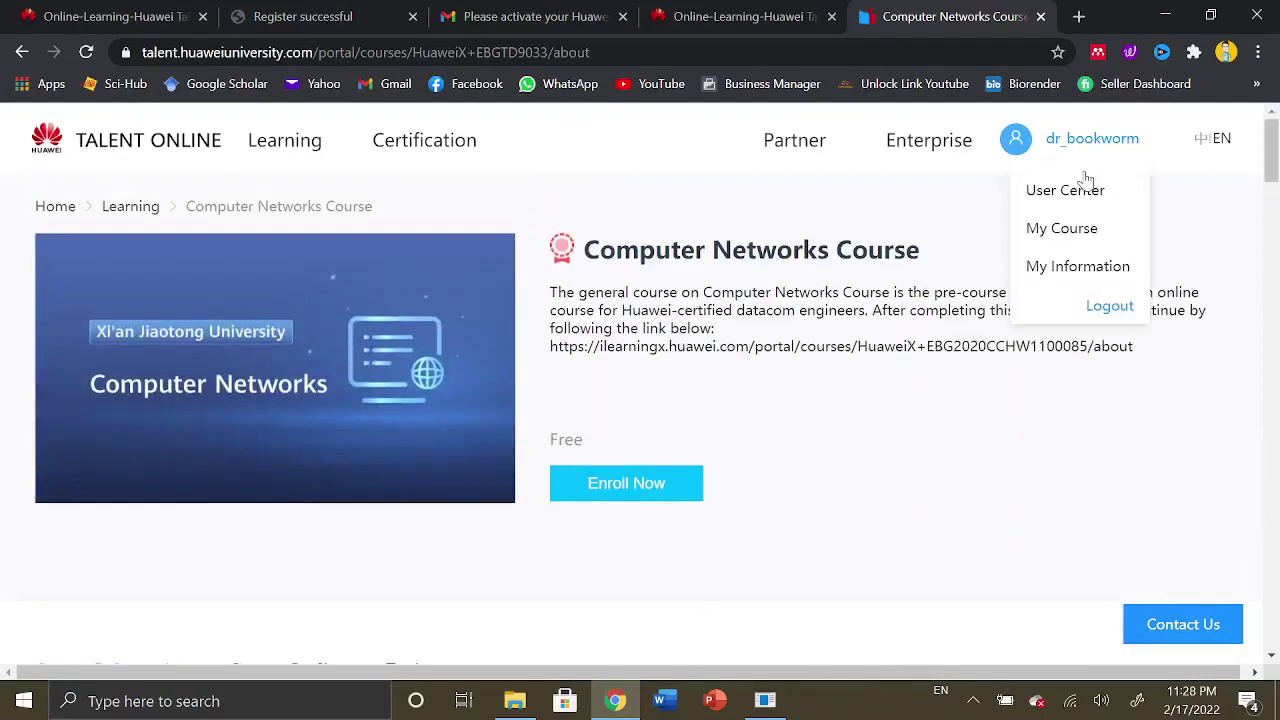
left_click(1058, 230)
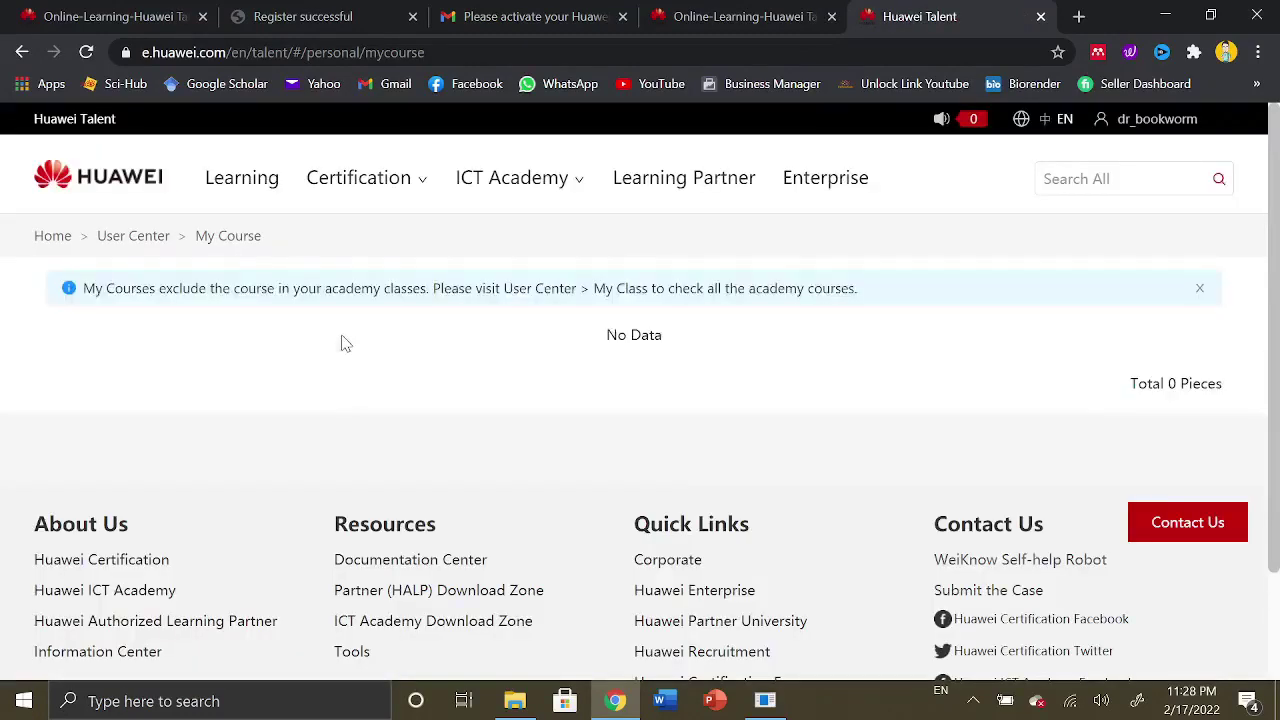
left_click(22, 56)
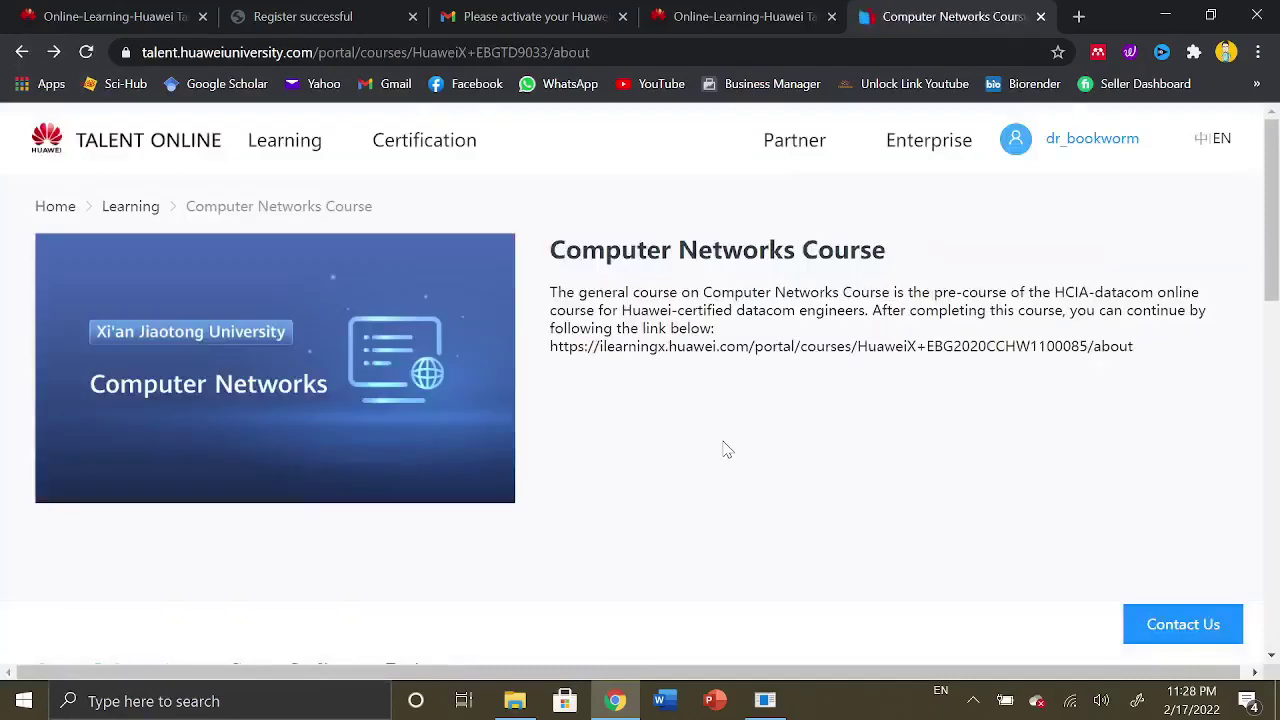
Enroll in the Computer Networks Course, entering the learner's full name and confirming
left_click(651, 486)
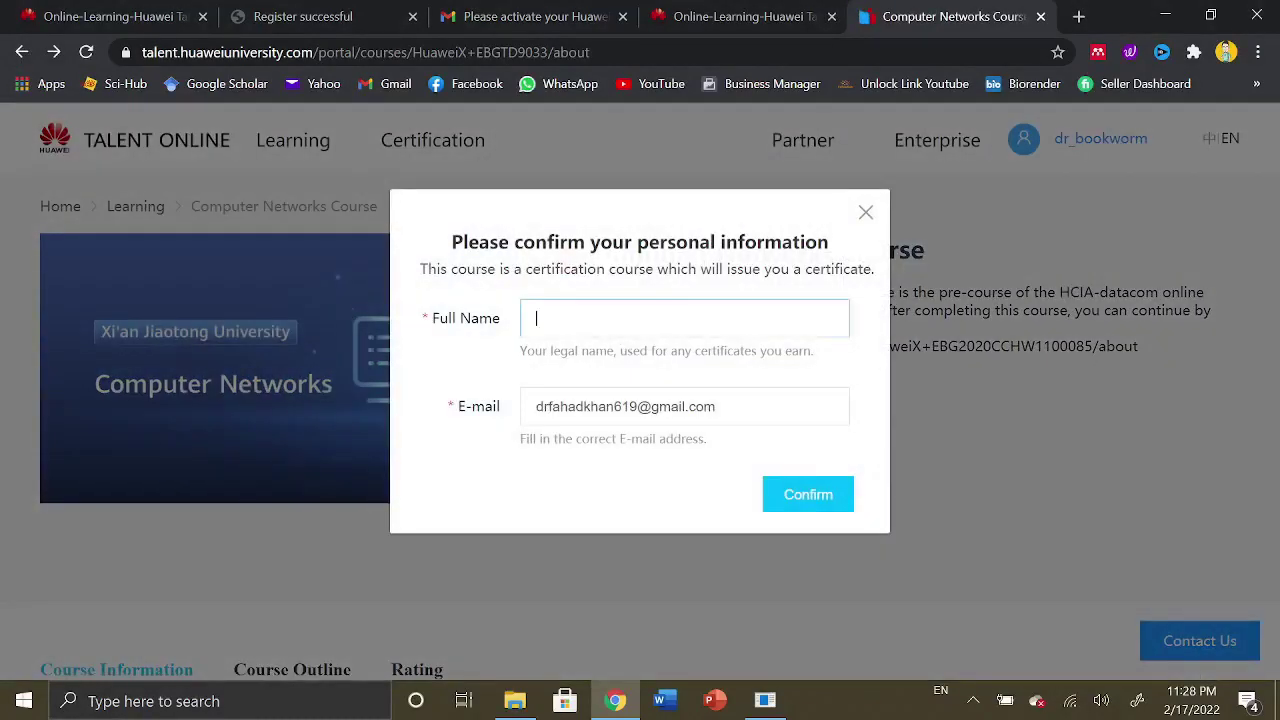
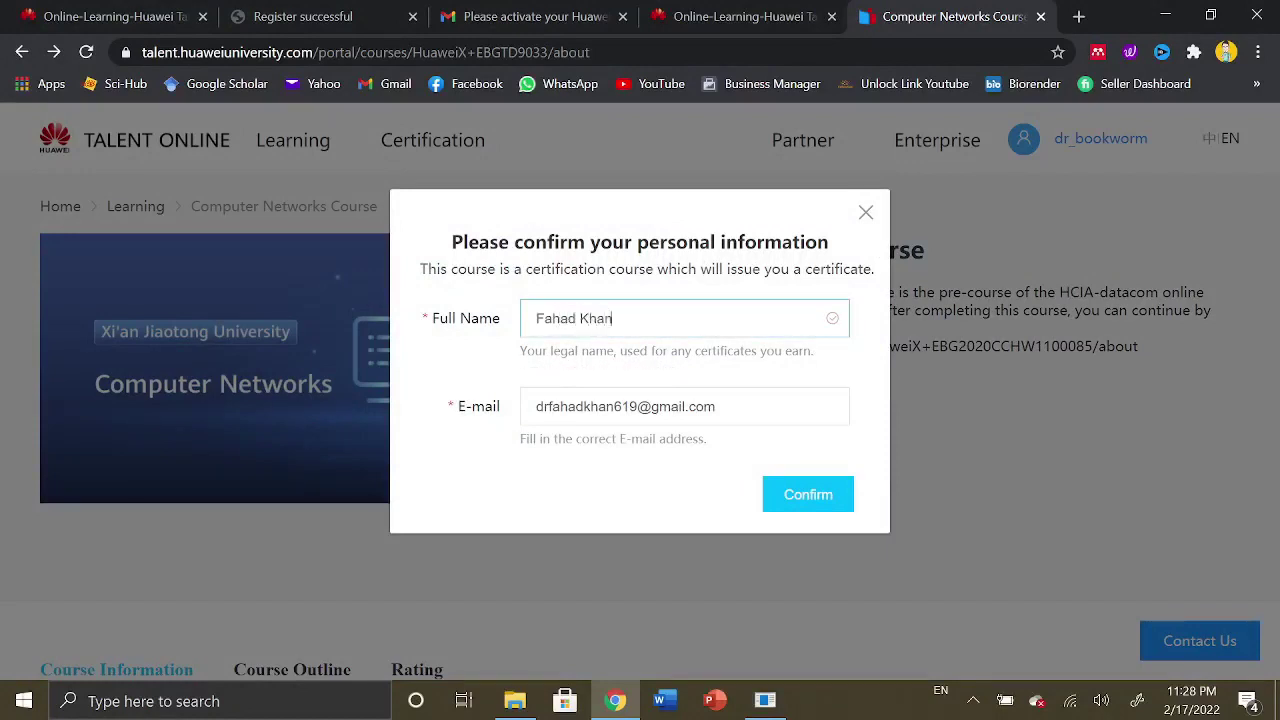
left_click(790, 495)
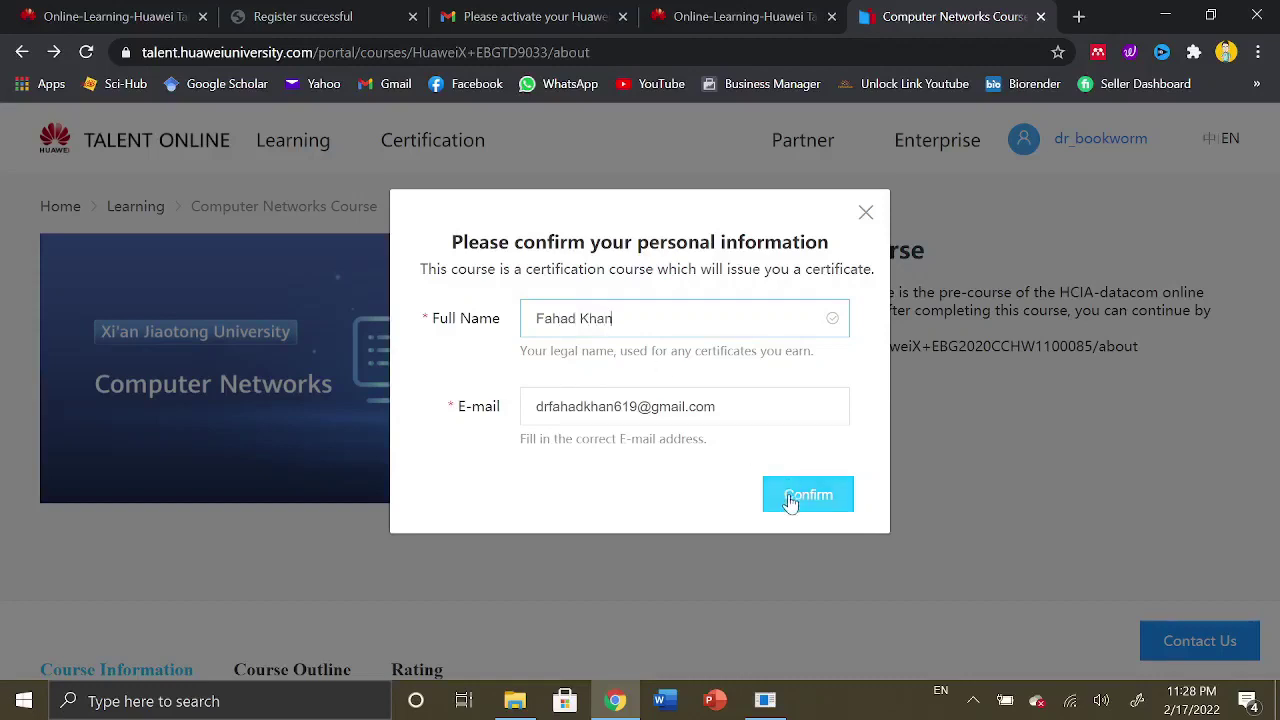
left_click(806, 495)
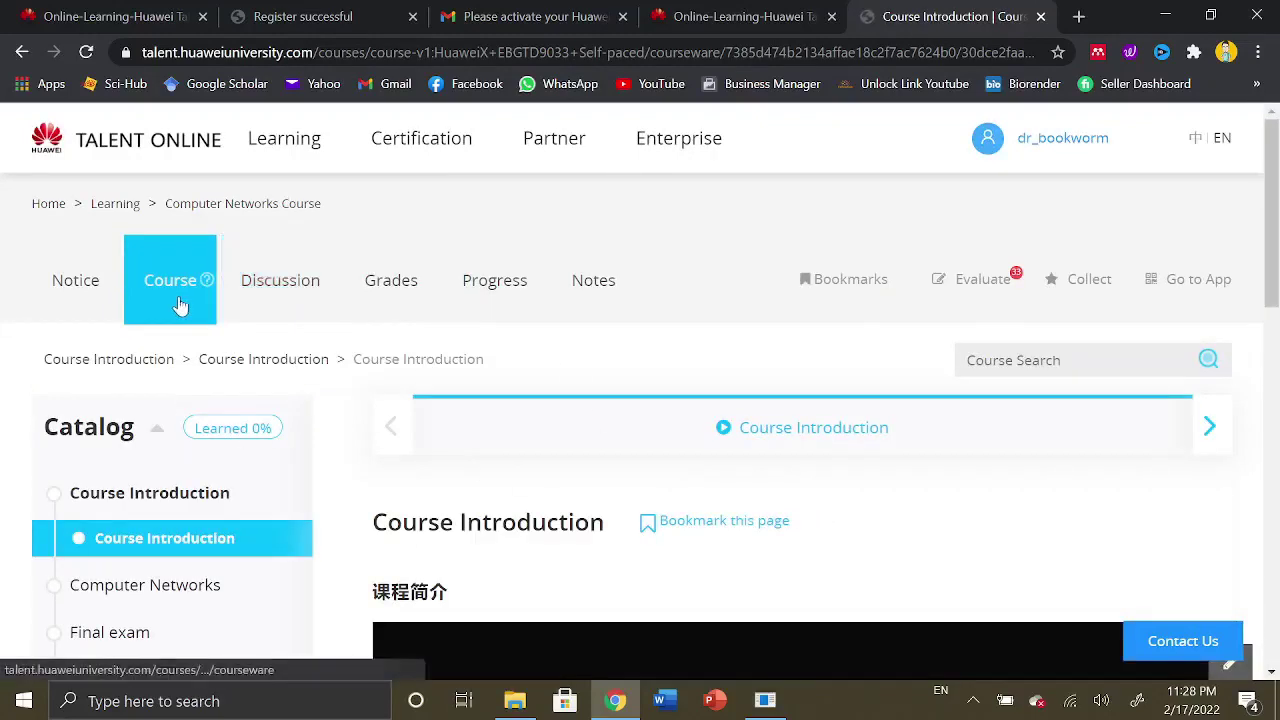
scroll(489, 434, "down", 2)
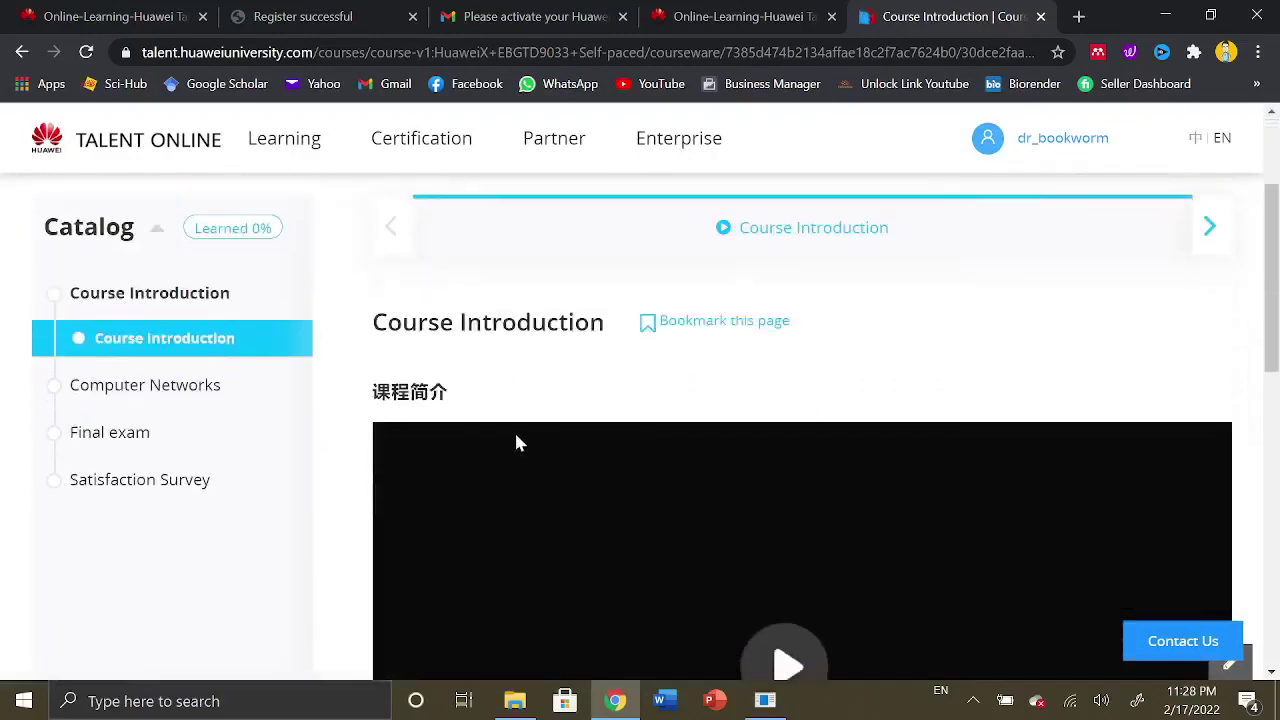
scroll(700, 435, "down", 3)
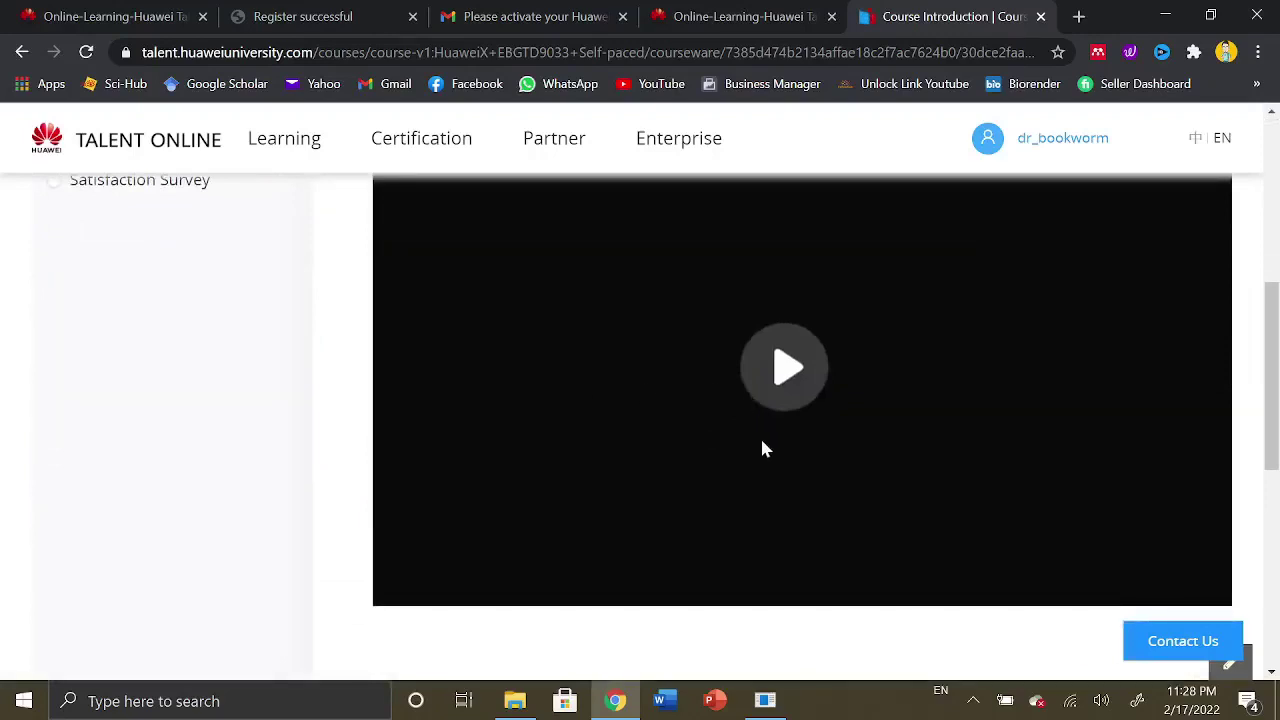
scroll(762, 449, "down", 3)
scroll(607, 432, "up", 6)
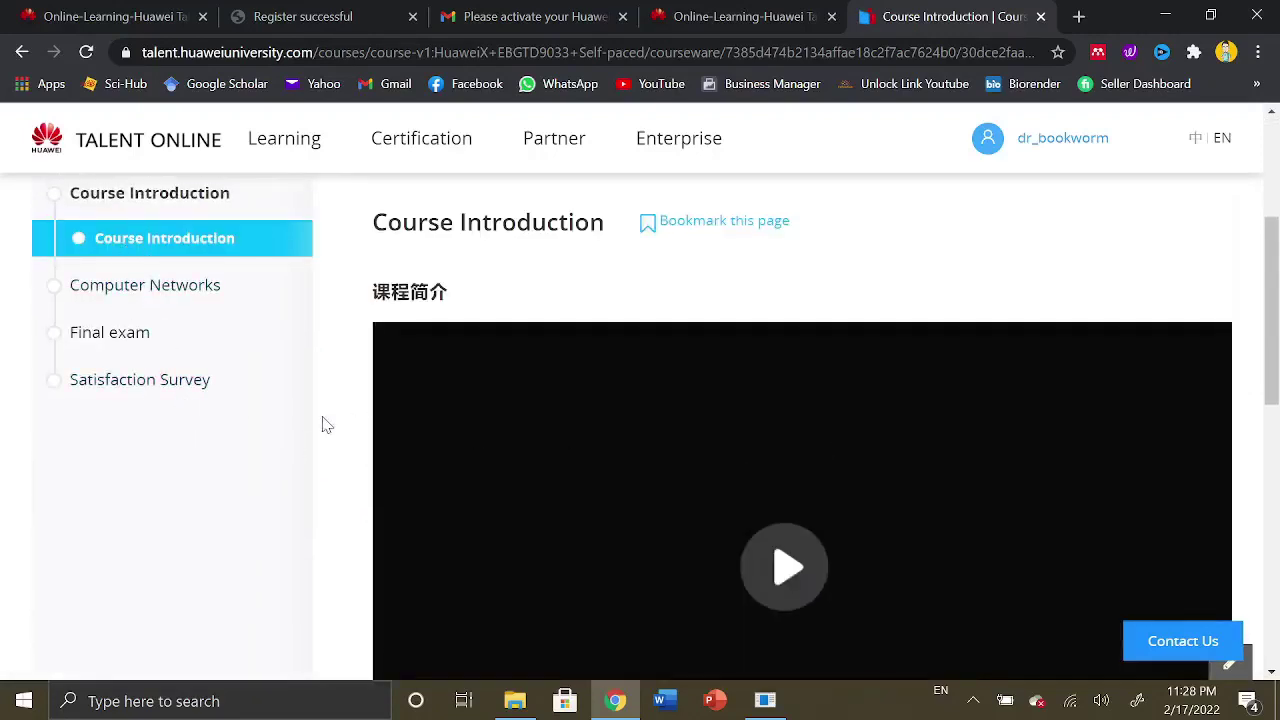
scroll(324, 424, "up", 3)
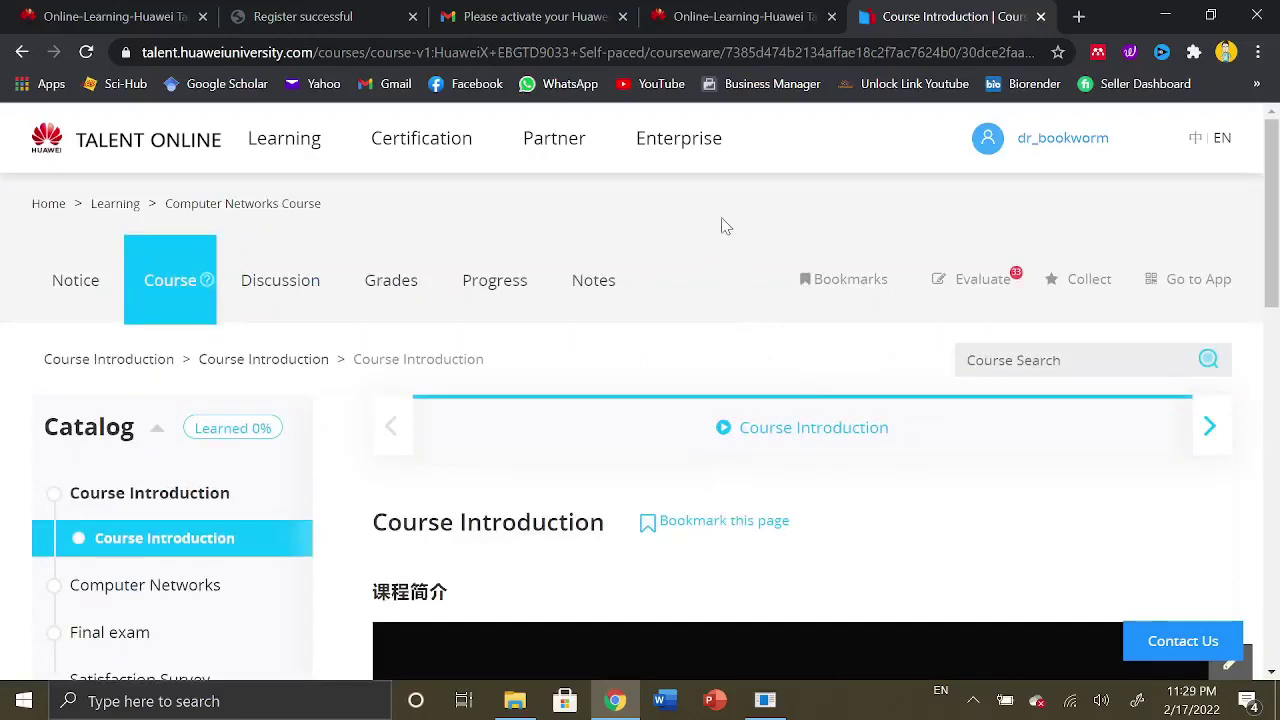
Return to the 'Online-Learning-Huawei Talent' tab and browse its Course List
left_click(745, 20)
scroll(645, 390, "up", 3)
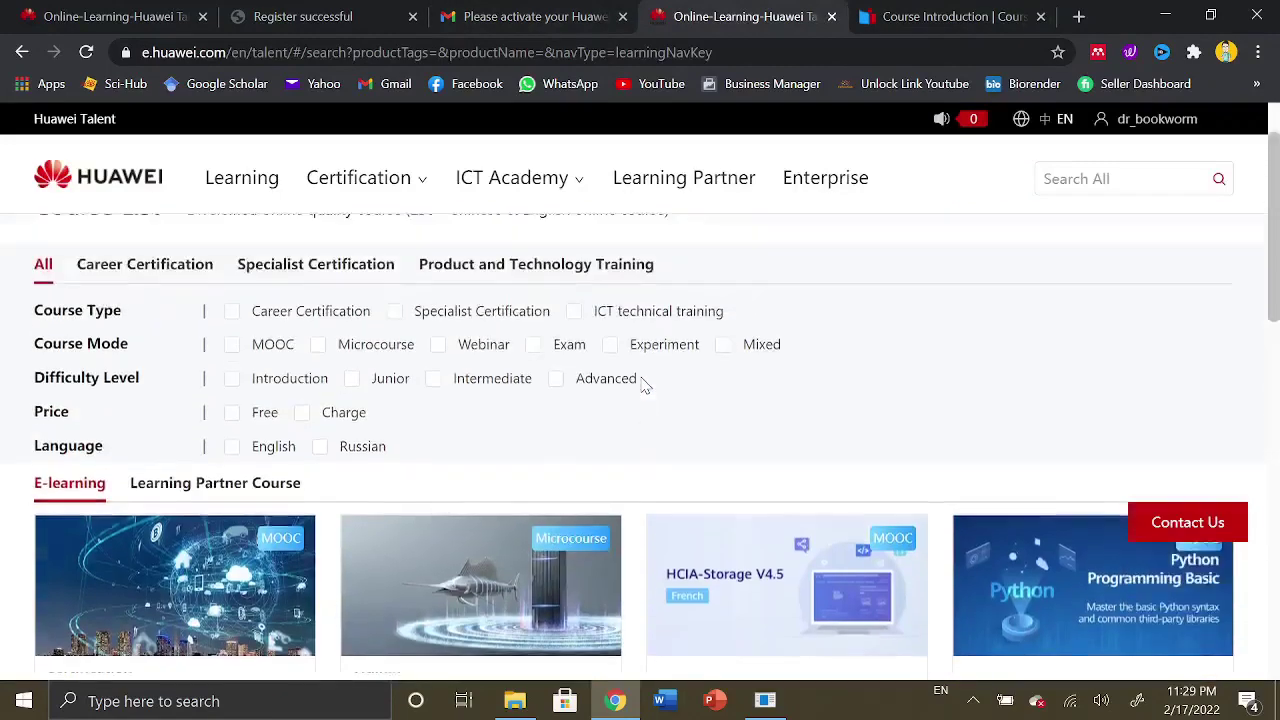
scroll(643, 385, "up", 1)
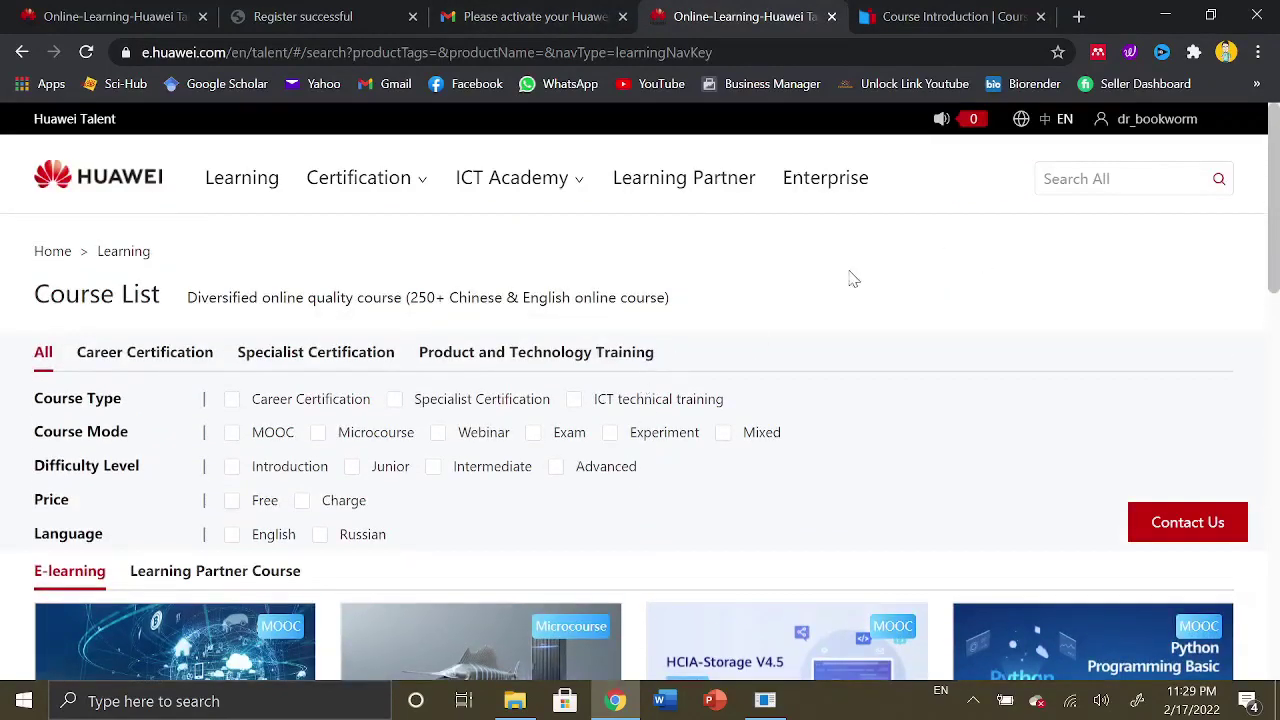
scroll(820, 275, "down", 3)
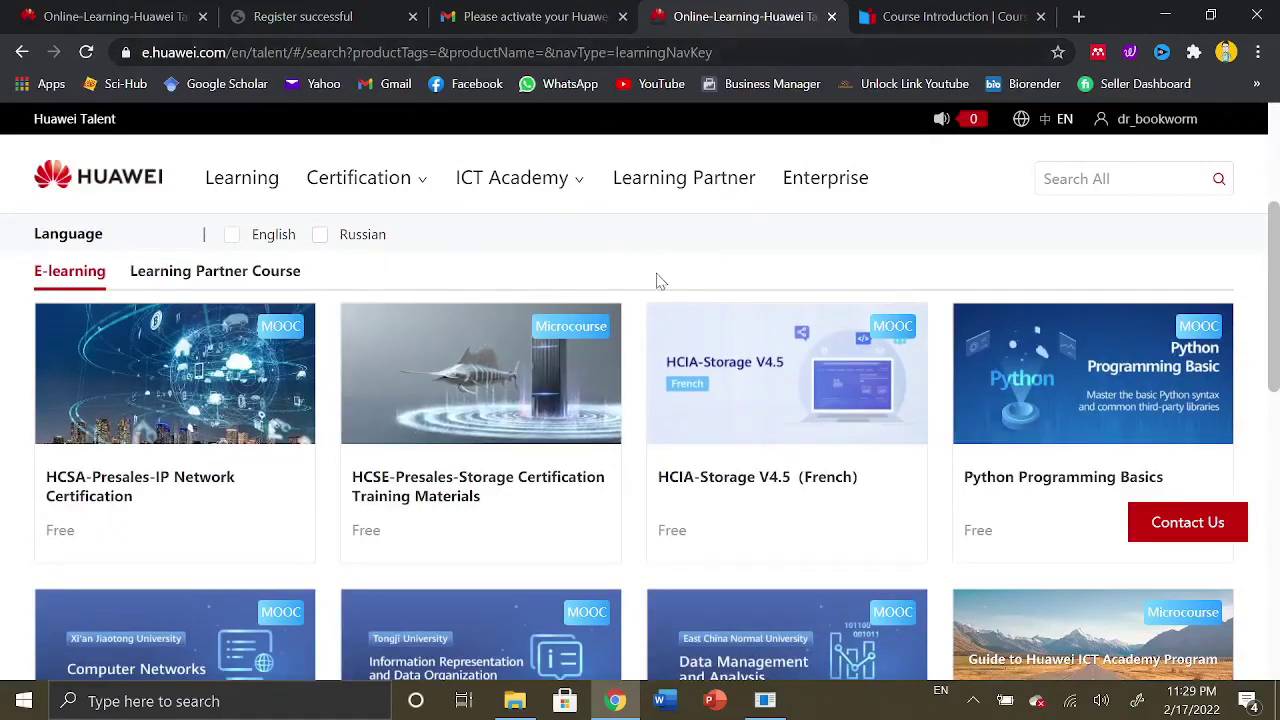
scroll(646, 280, "up", 3)
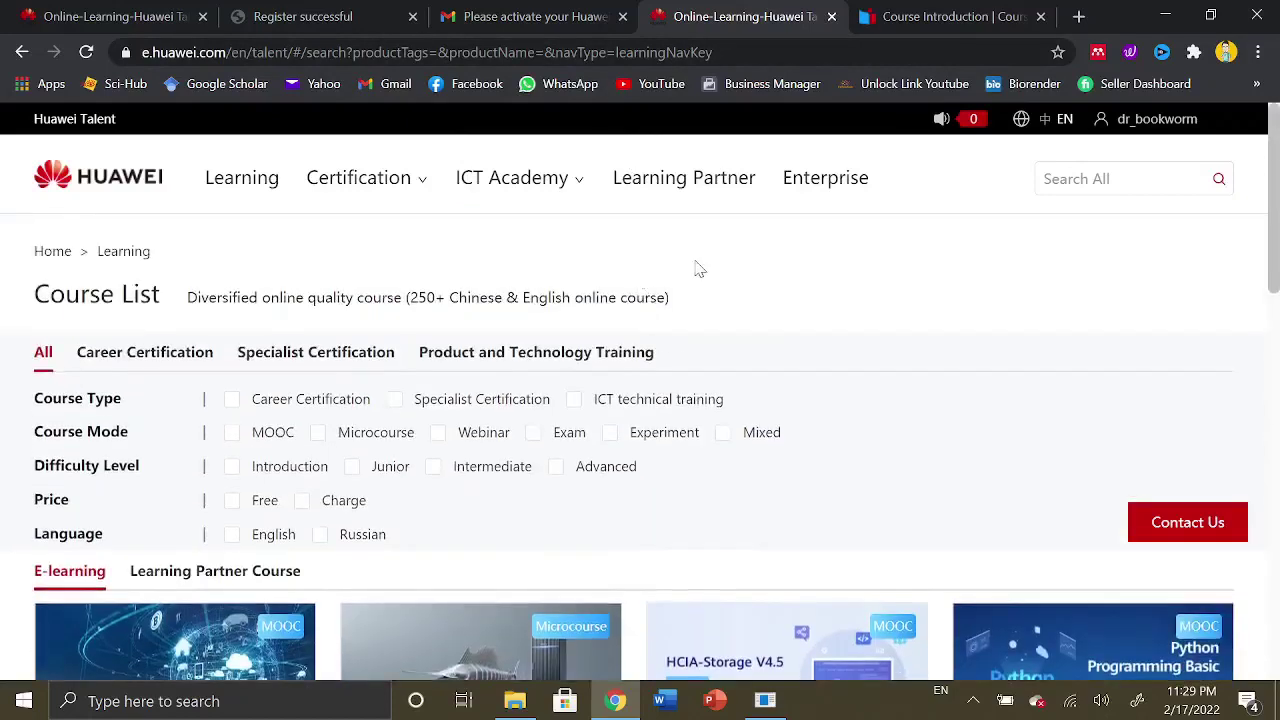